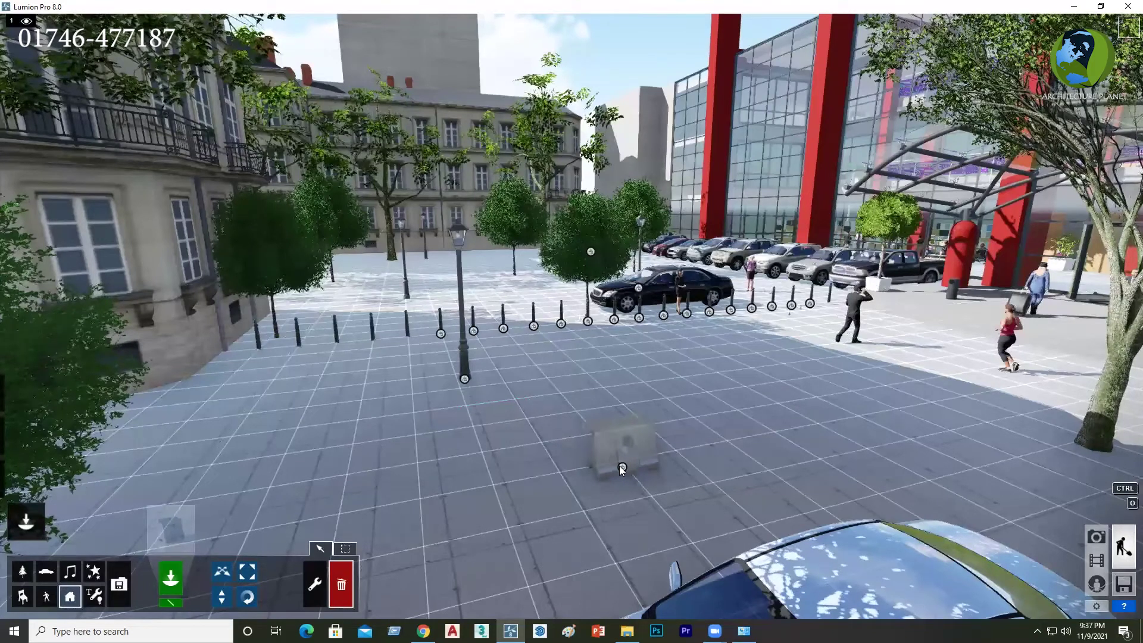
Delete the concrete barrier standing in the middle of the plaza.
{"action": "left_click", "coordinate": [621, 466]}
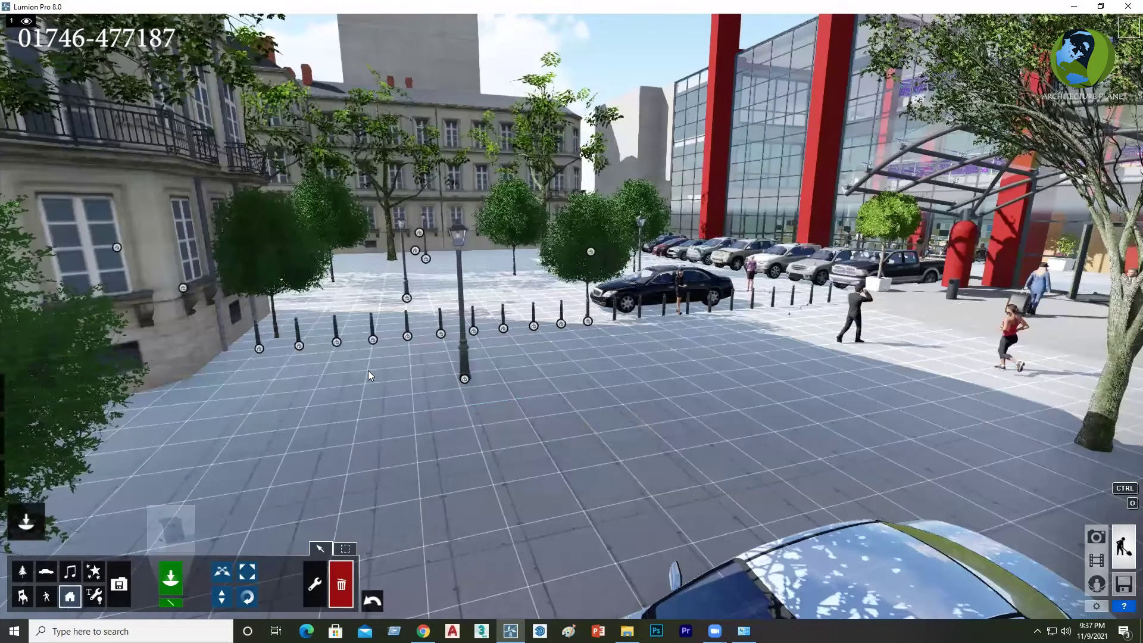
Place two fountainRound_05 fountain effects side by side on the plaza behind the light blue car.
{"action": "left_click", "coordinate": [94, 572]}
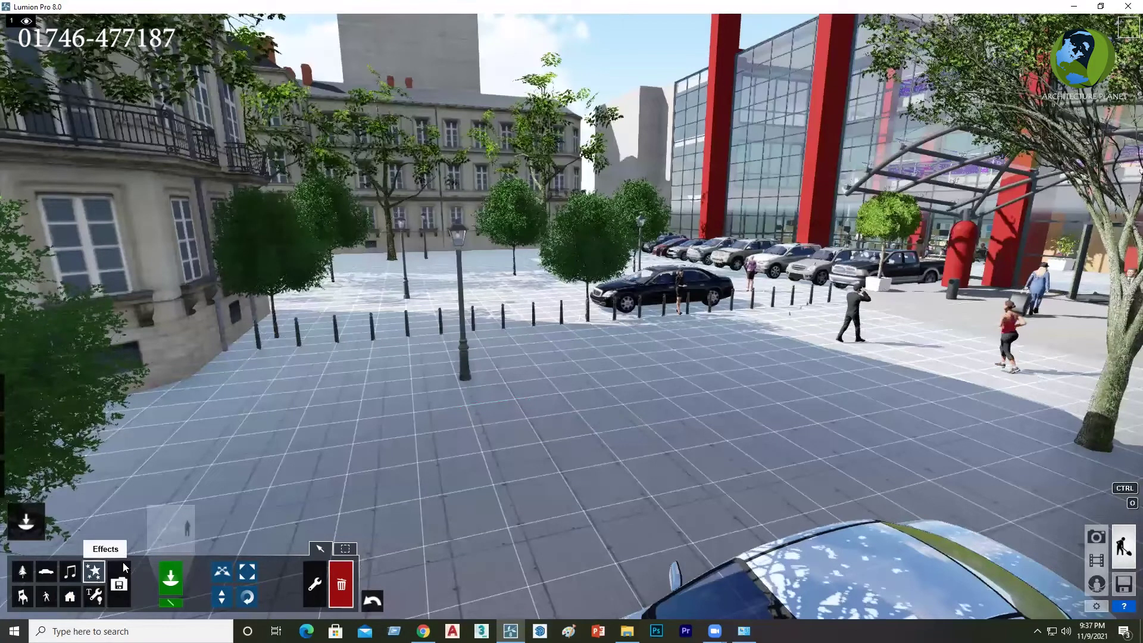
{"action": "left_click", "coordinate": [175, 529]}
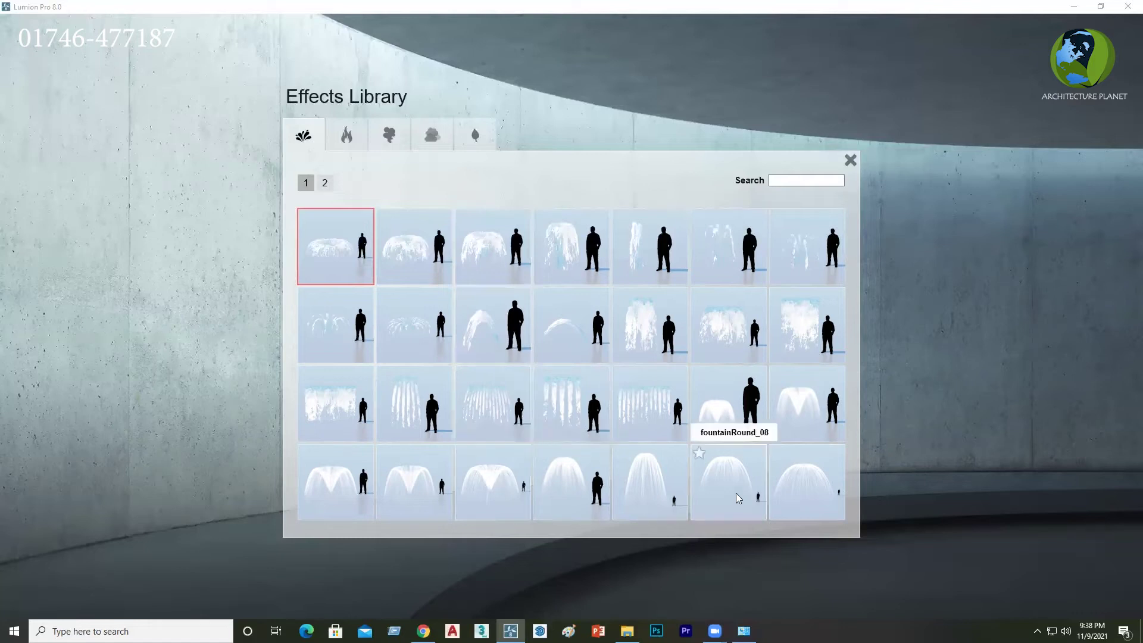
{"action": "left_click", "coordinate": [506, 481]}
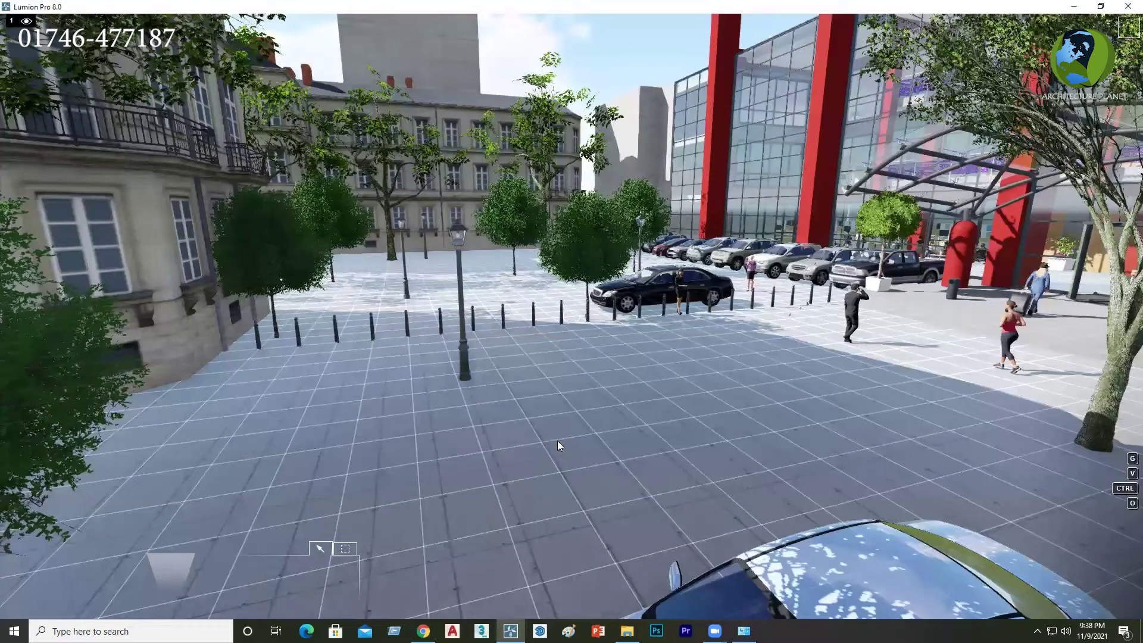
{"action": "left_click", "coordinate": [548, 260]}
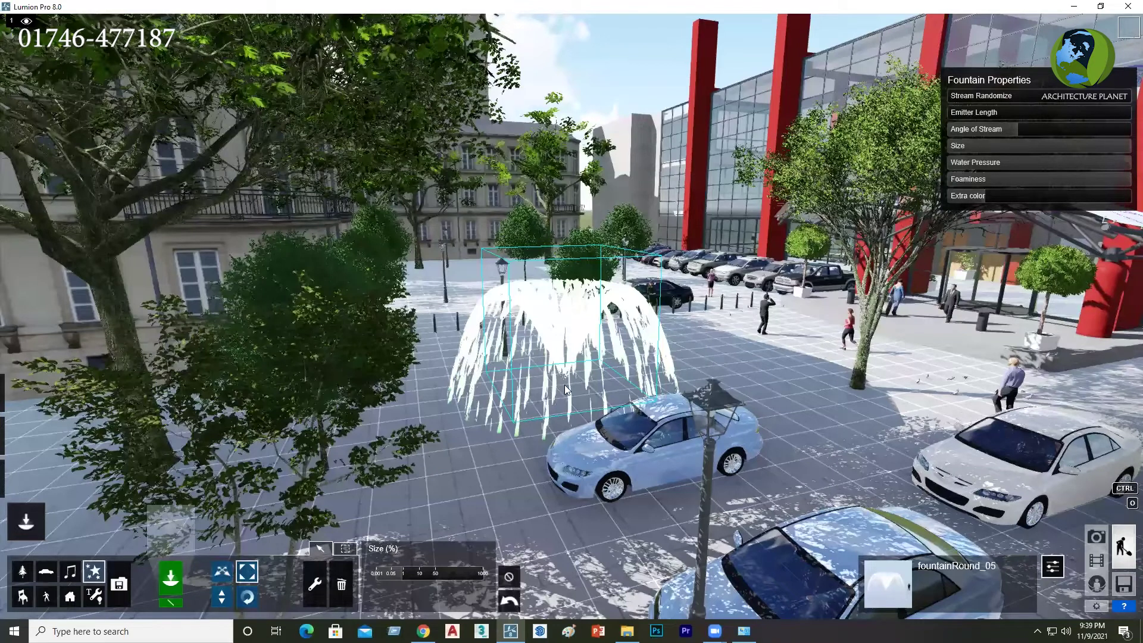
{"action": "left_click", "coordinate": [733, 369]}
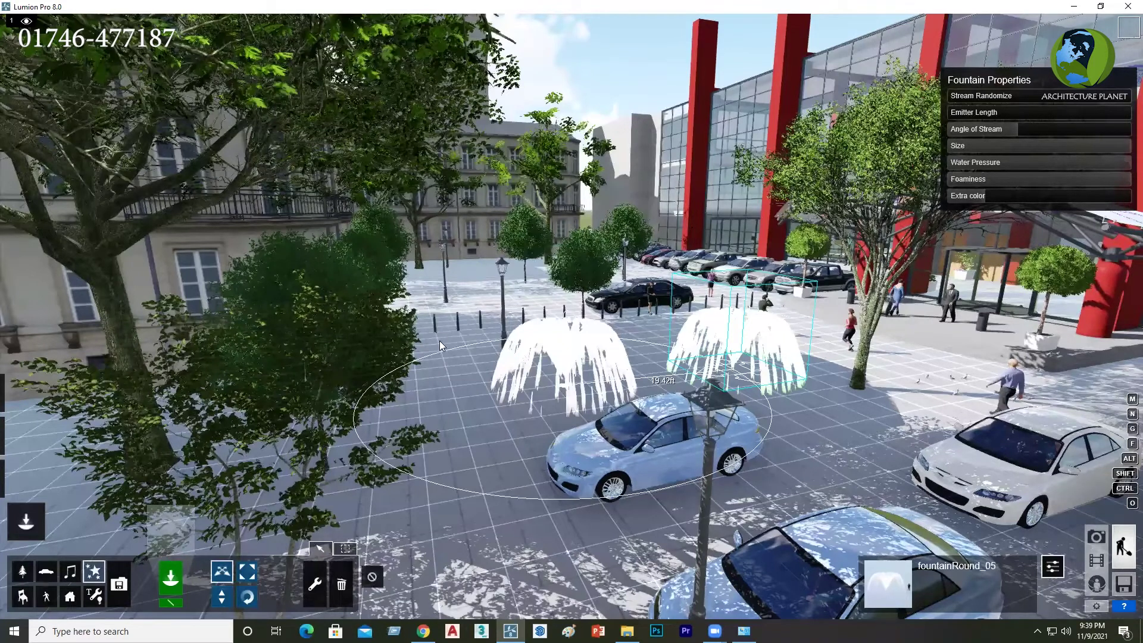
Look through the fire, smoke and fog effects, and place the leaves_02 falling-leaves effect at the large tree beside the old building.
{"action": "left_click", "coordinate": [171, 528]}
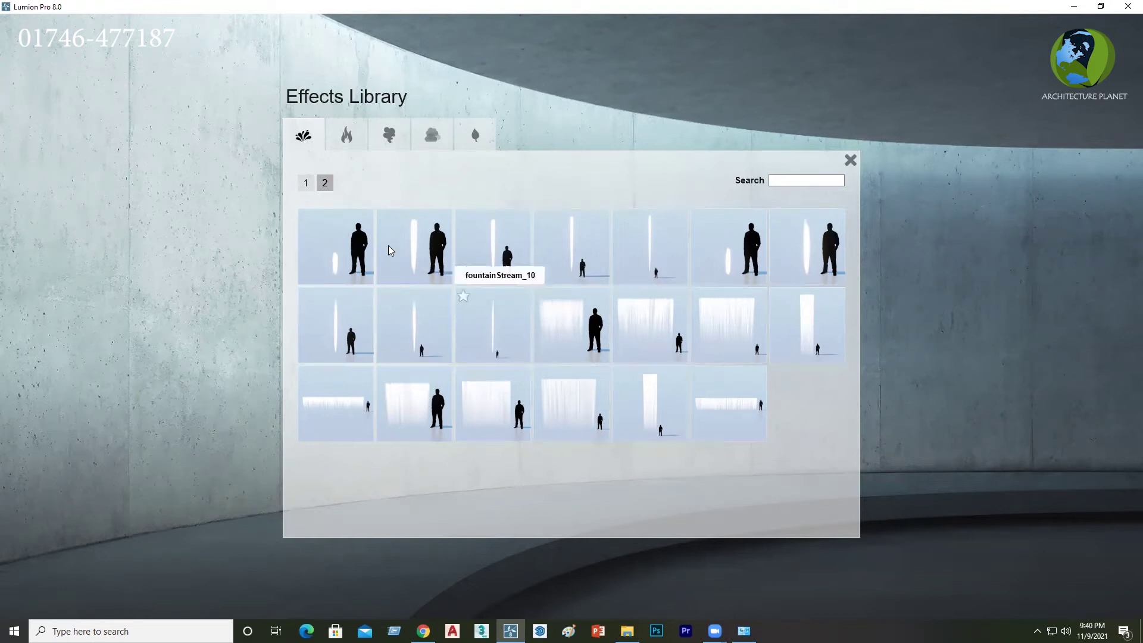
{"action": "left_click", "coordinate": [348, 138]}
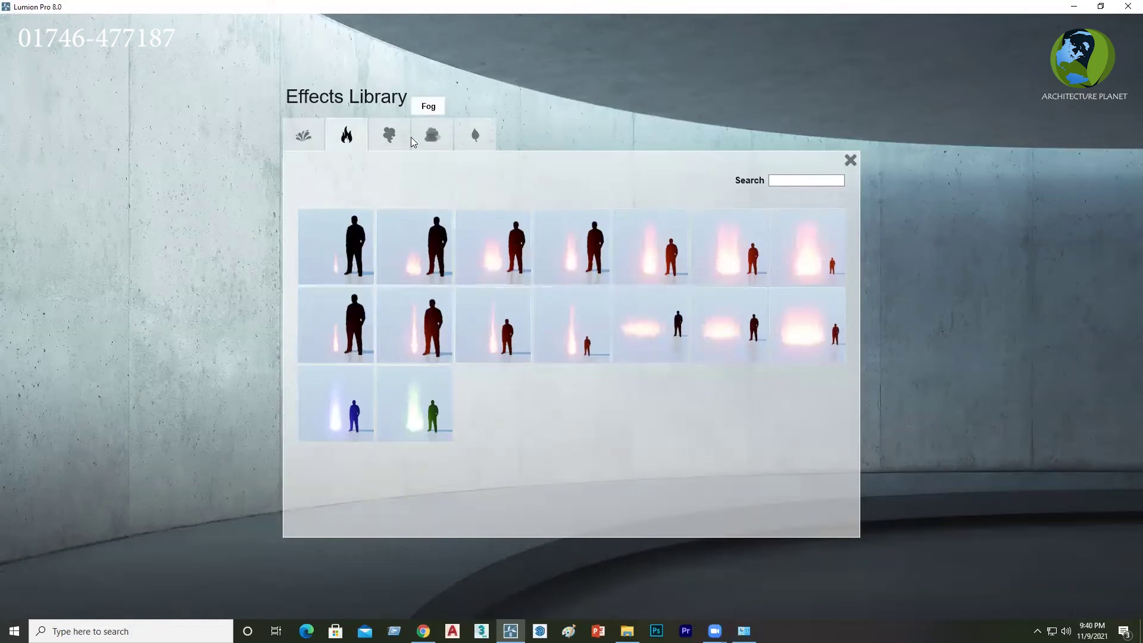
{"action": "left_click", "coordinate": [390, 136]}
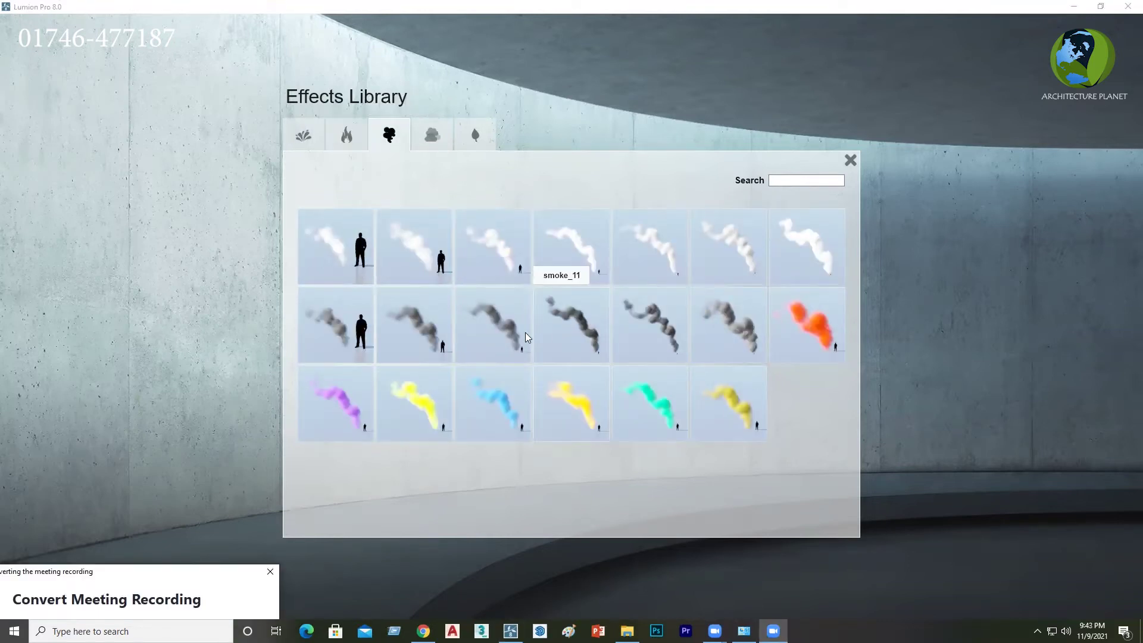
{"action": "left_click", "coordinate": [434, 138]}
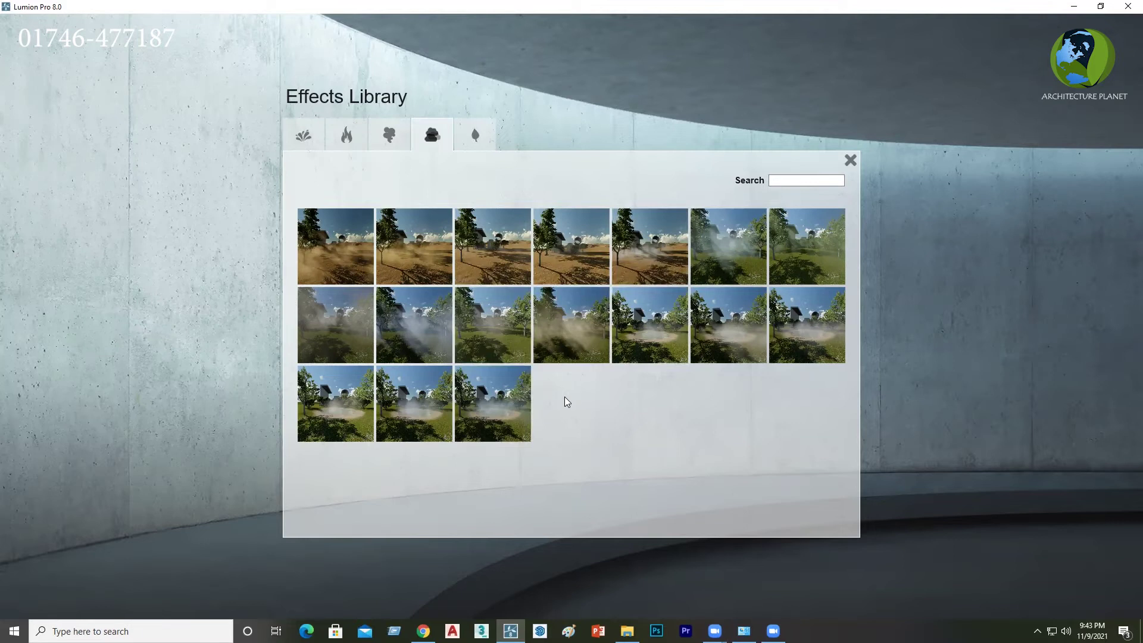
{"action": "left_click", "coordinate": [476, 142]}
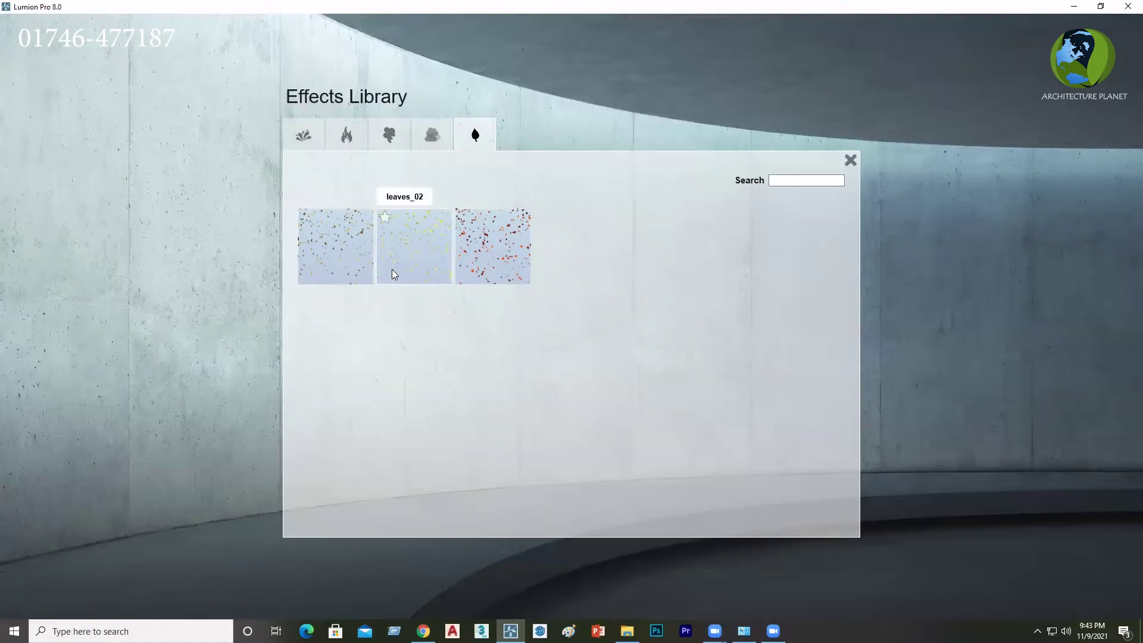
{"action": "left_click", "coordinate": [412, 246]}
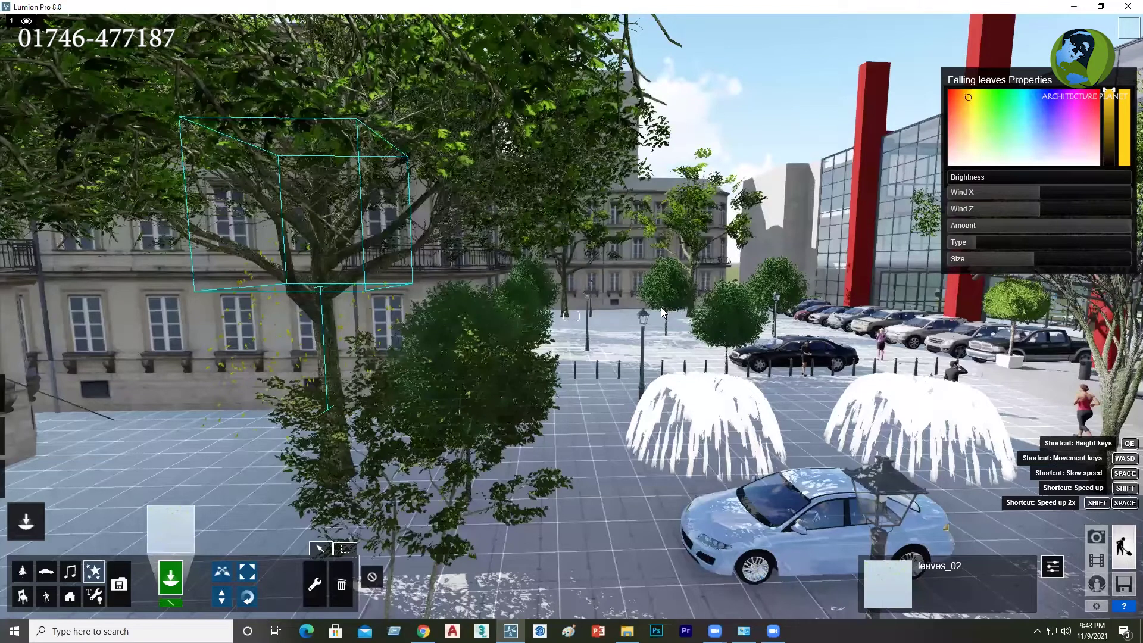
Browse the sound library categories and place the Forest_001 nature sound on the plaza in front of the glass building's entrance.
{"action": "scroll", "coordinate": [657, 307], "scroll_direction": "up", "scroll_amount": 3}
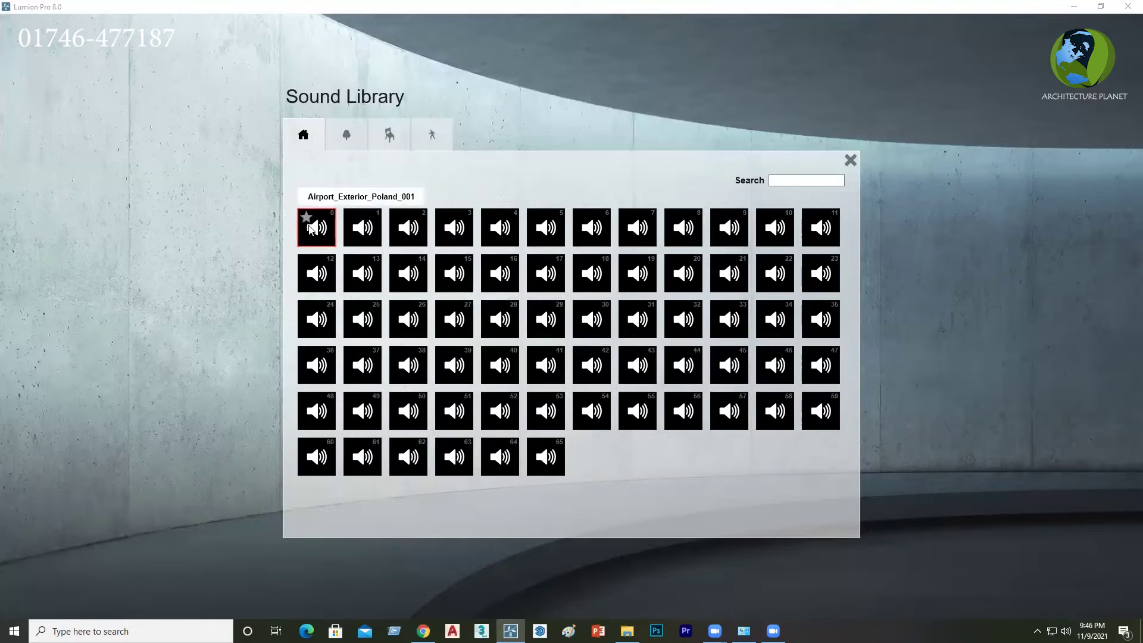
{"action": "left_click", "coordinate": [339, 136]}
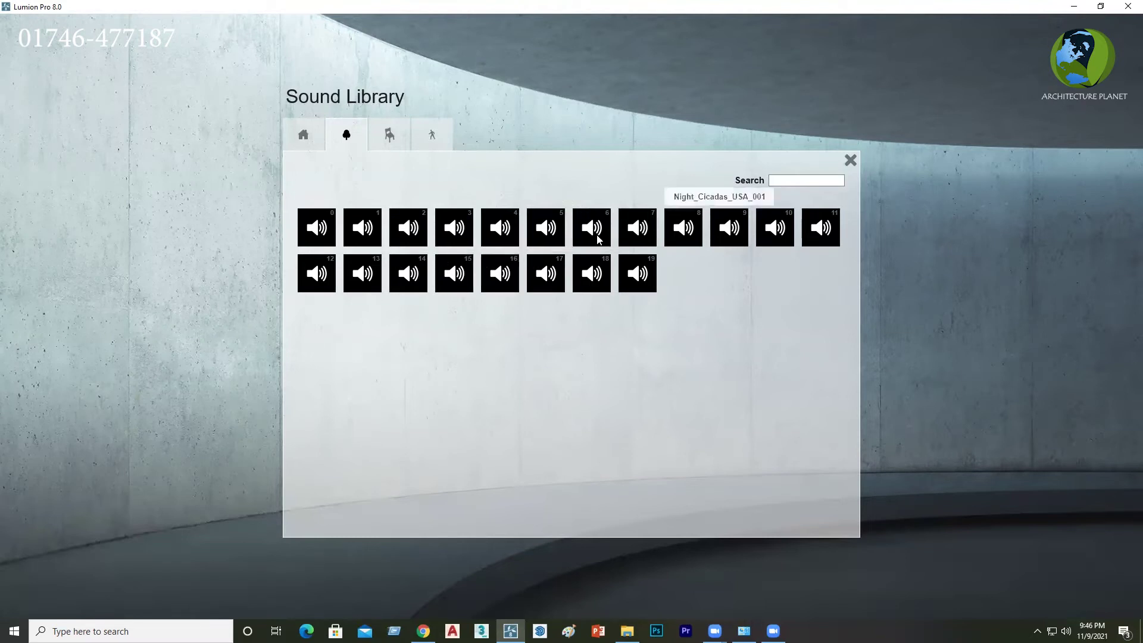
{"action": "left_click", "coordinate": [388, 135]}
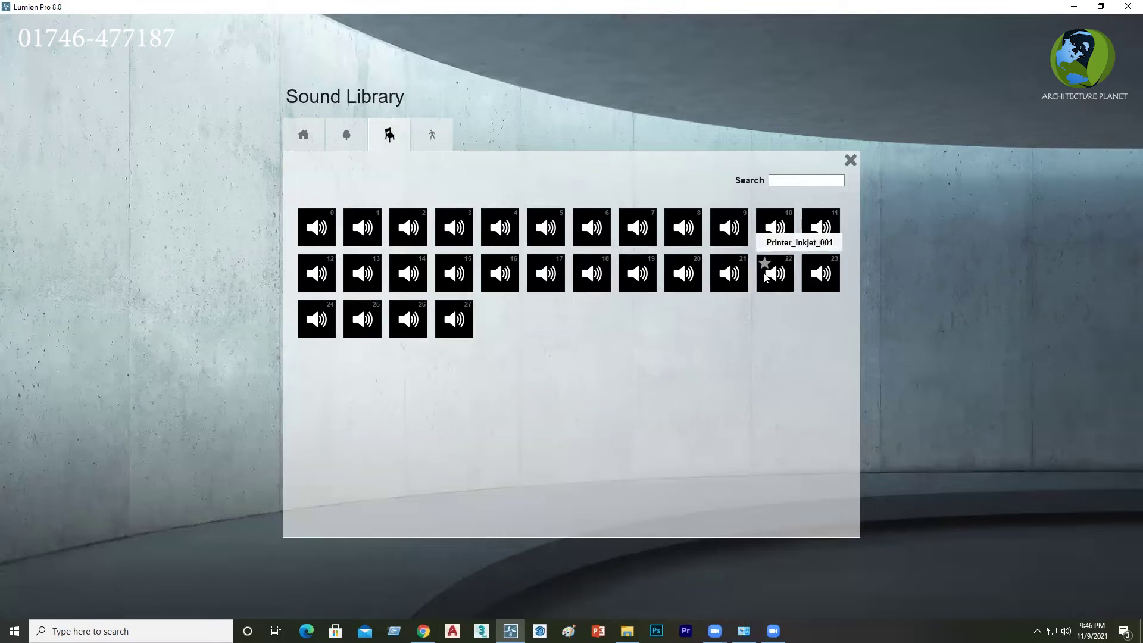
{"action": "left_click", "coordinate": [826, 275]}
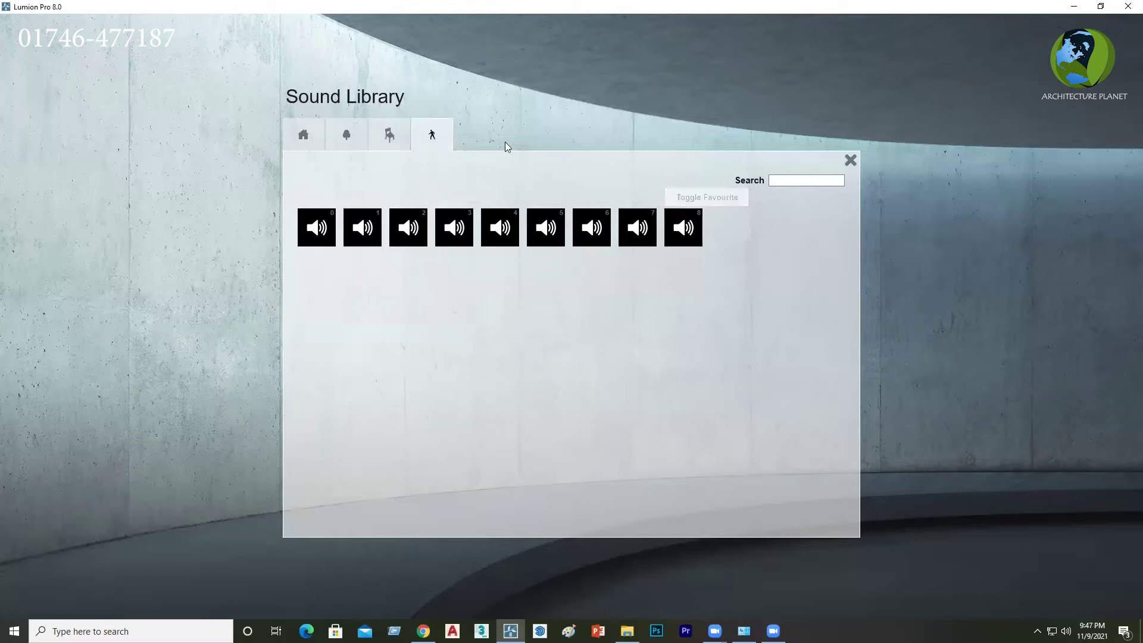
{"action": "left_click", "coordinate": [347, 137]}
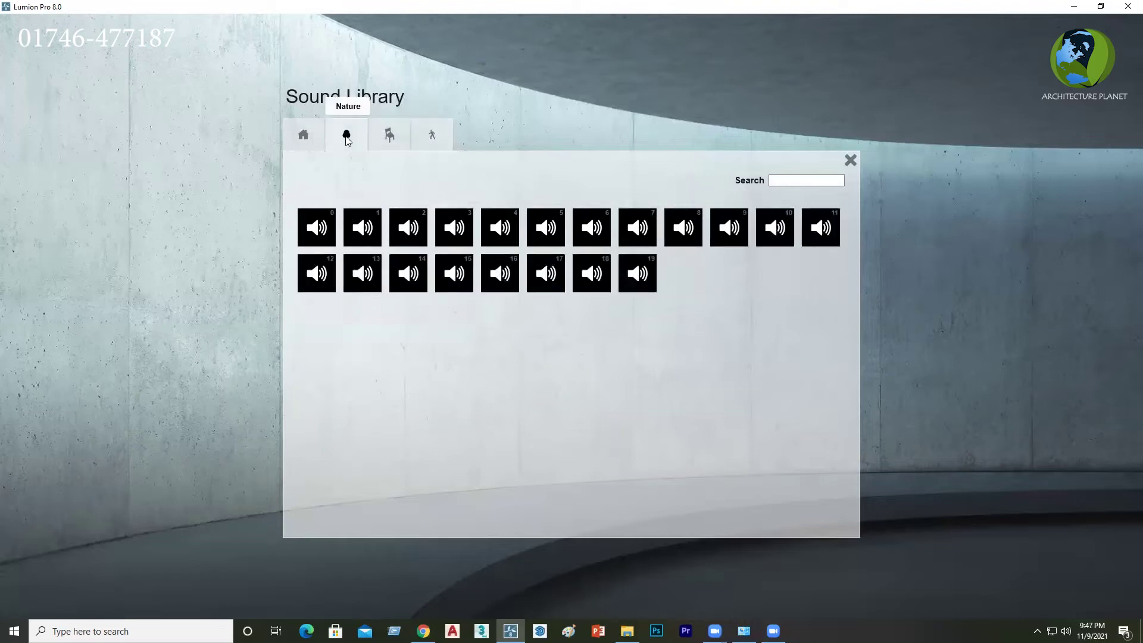
{"action": "left_click", "coordinate": [320, 228]}
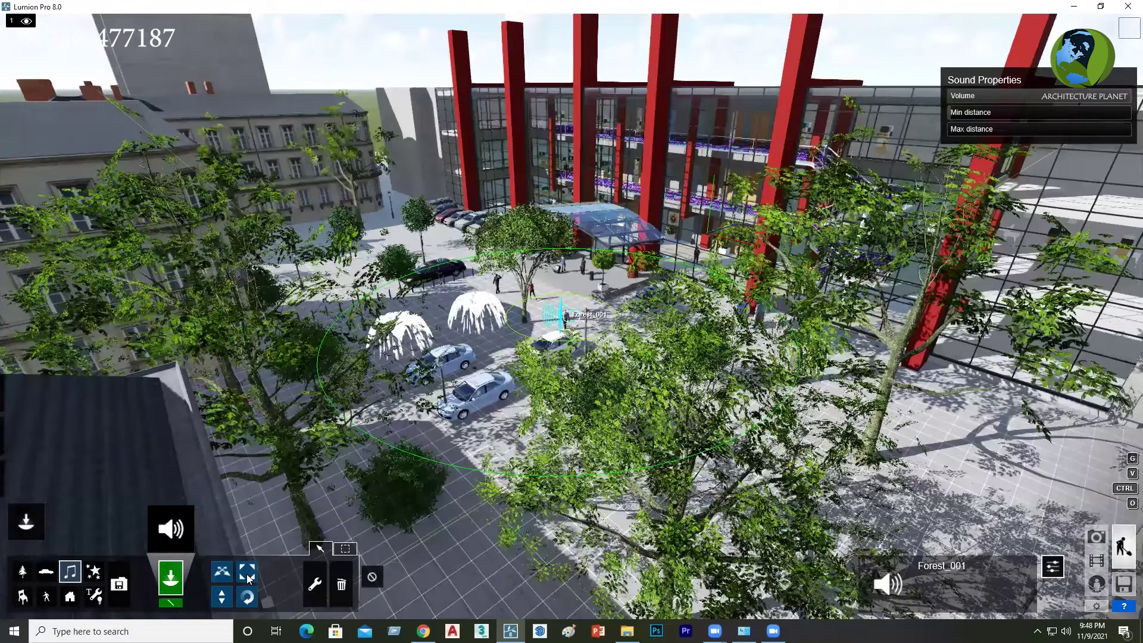
{"action": "left_click", "coordinate": [561, 317]}
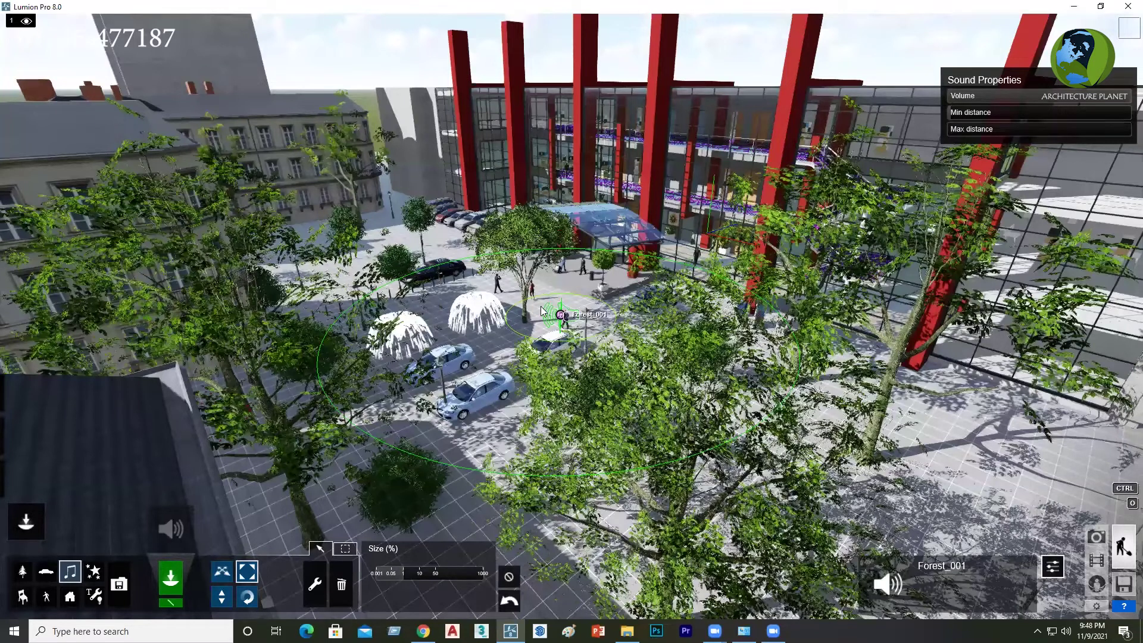
Place an Omni Light Green in the lantern of the street lamp beside the bus shelter.
{"action": "scroll", "coordinate": [544, 310], "scroll_direction": "up", "scroll_amount": 3}
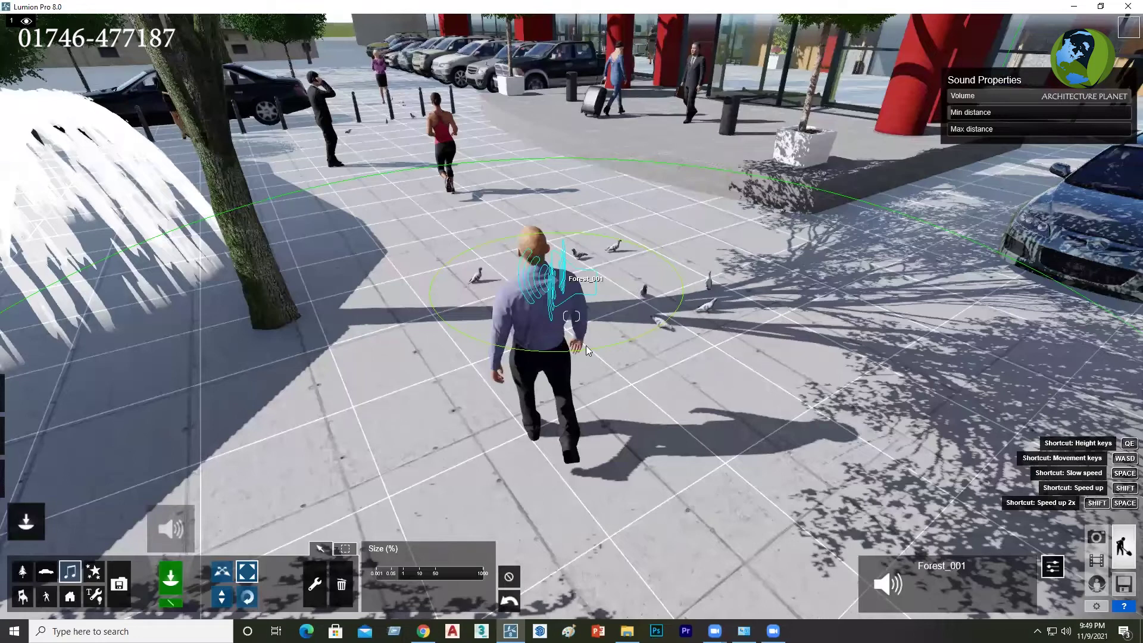
{"action": "key", "text": "ctrl+o"}
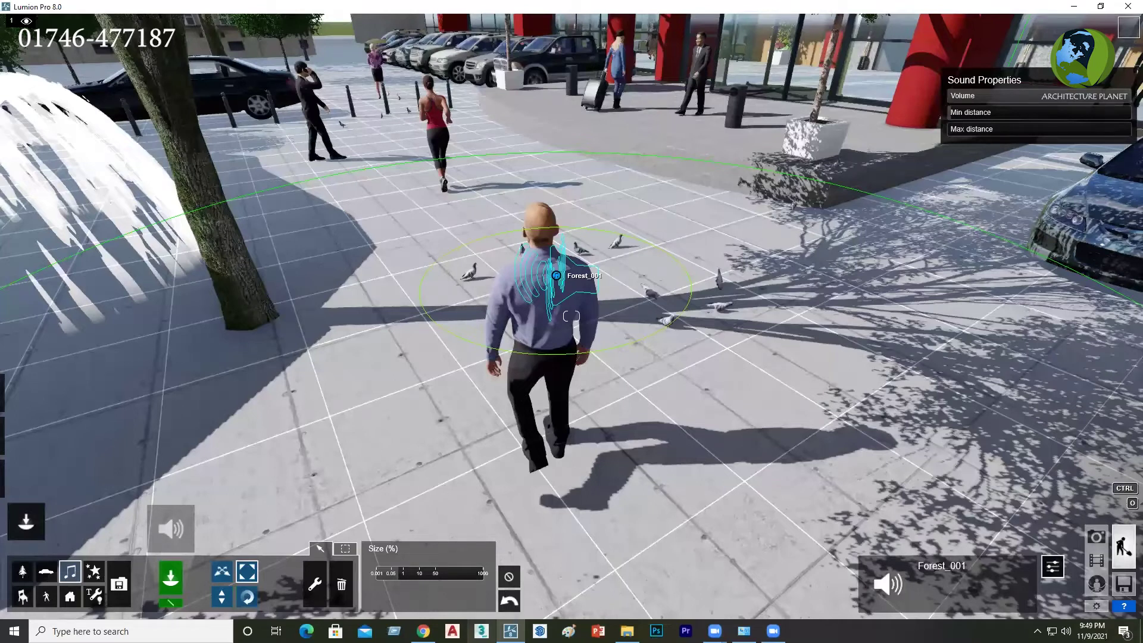
{"action": "right_click_drag", "start_coordinate": [570, 316], "coordinate": [570, 307]}
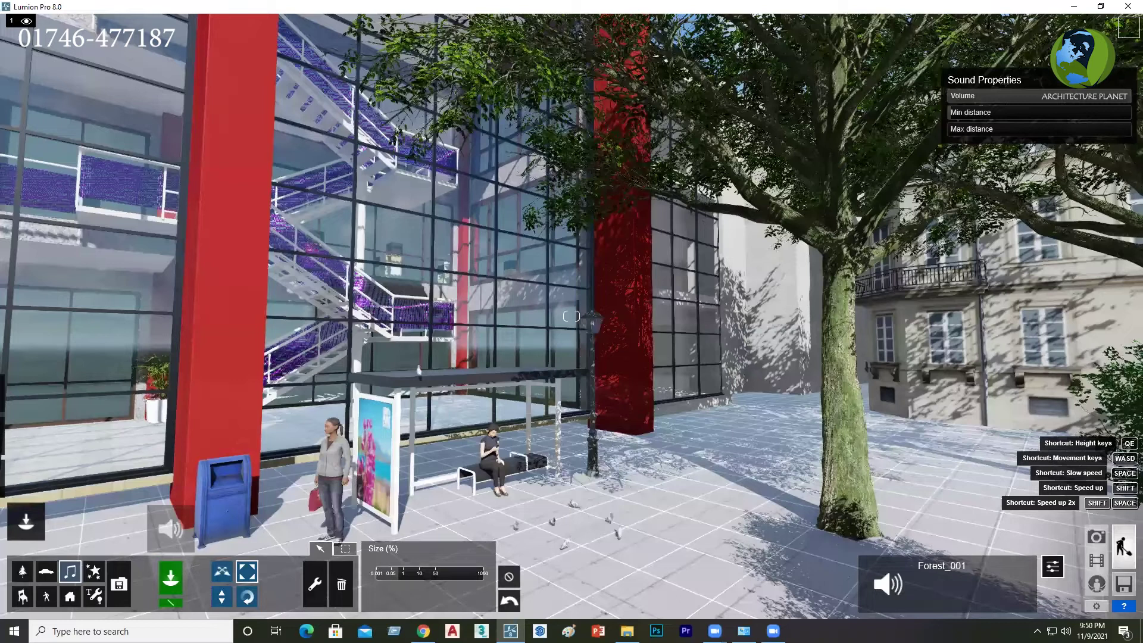
{"action": "key", "text": "w"}
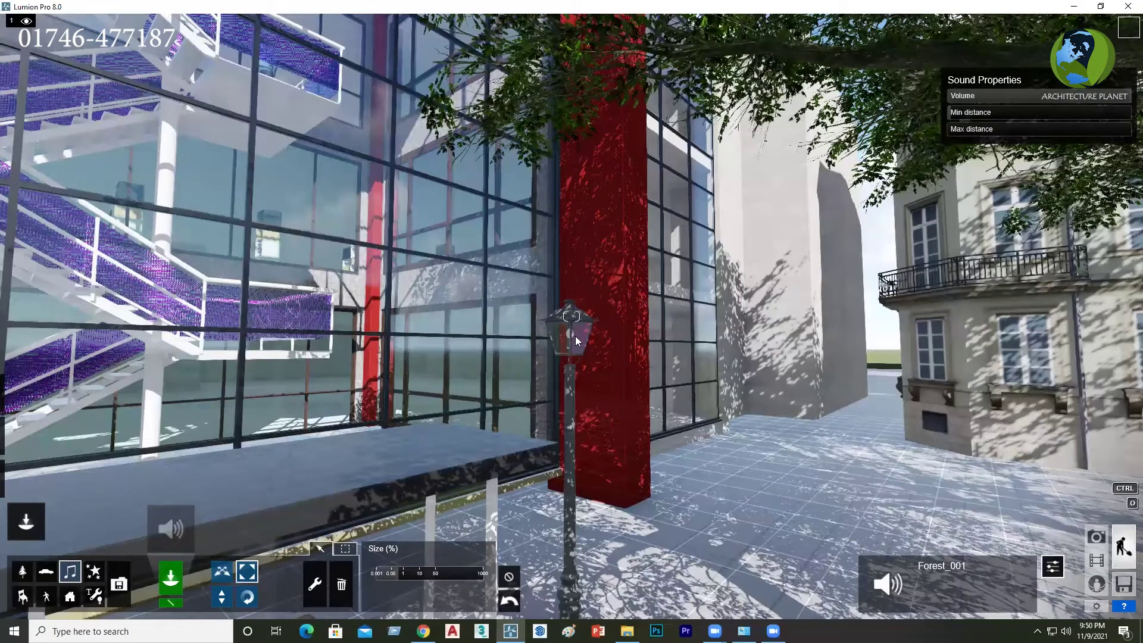
{"action": "left_click", "coordinate": [25, 479]}
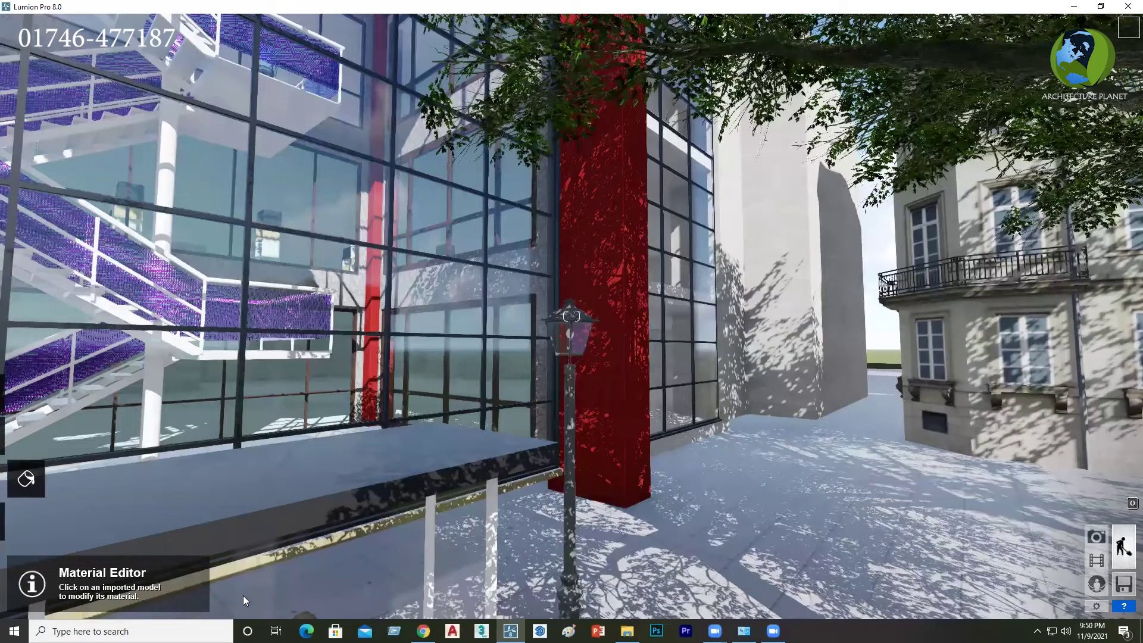
{"action": "key", "text": "Escape"}
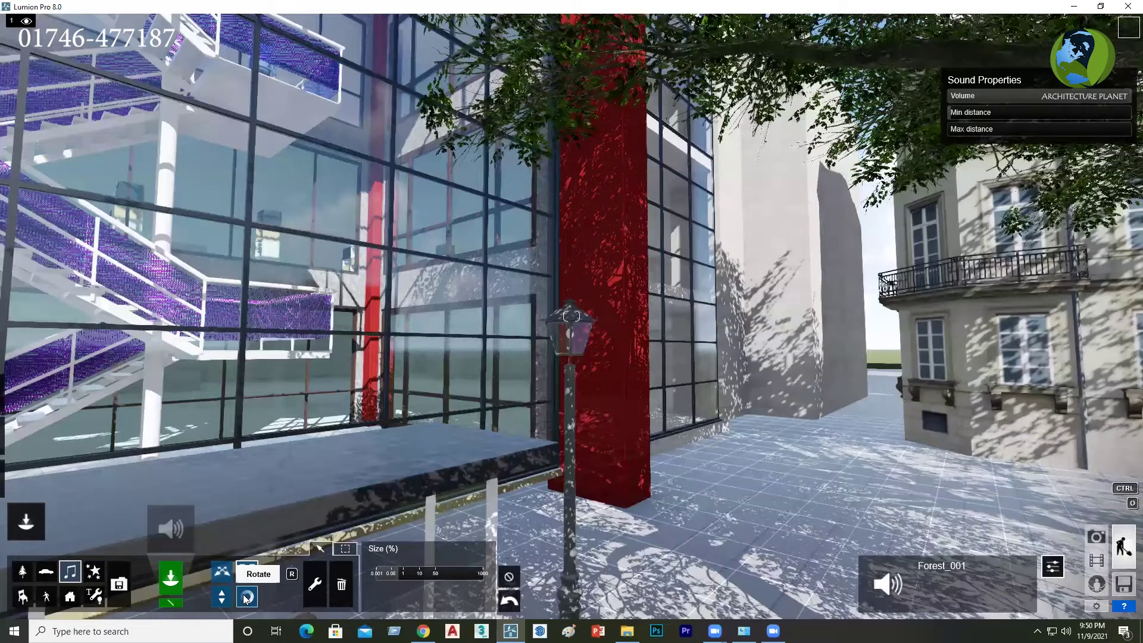
{"action": "left_click", "coordinate": [246, 597]}
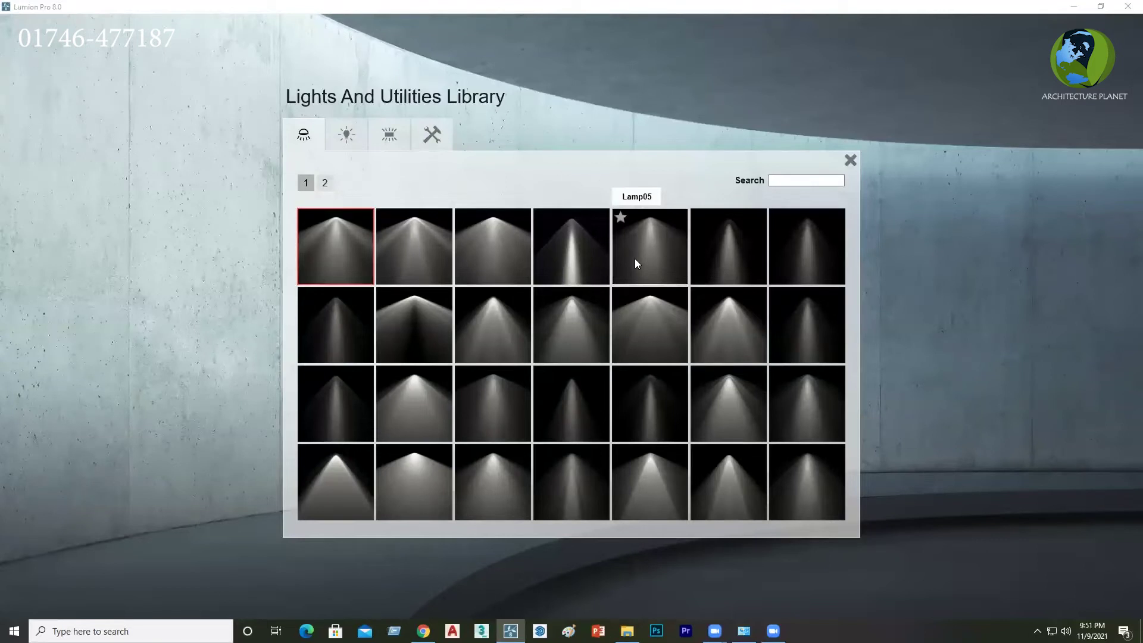
{"action": "left_click", "coordinate": [347, 137]}
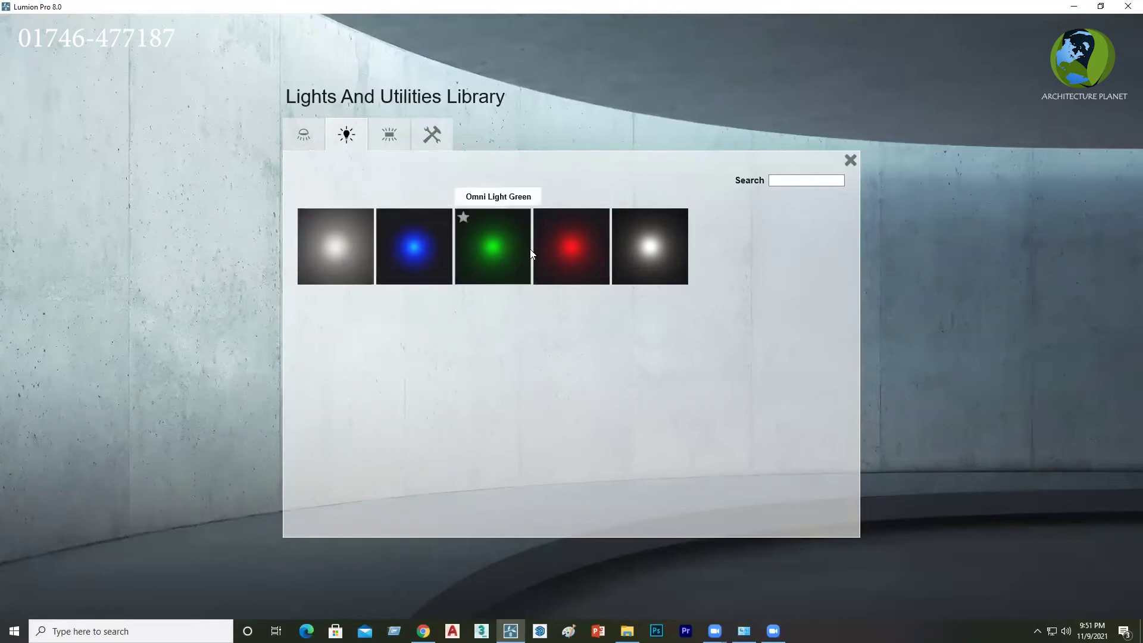
{"action": "left_click", "coordinate": [496, 246]}
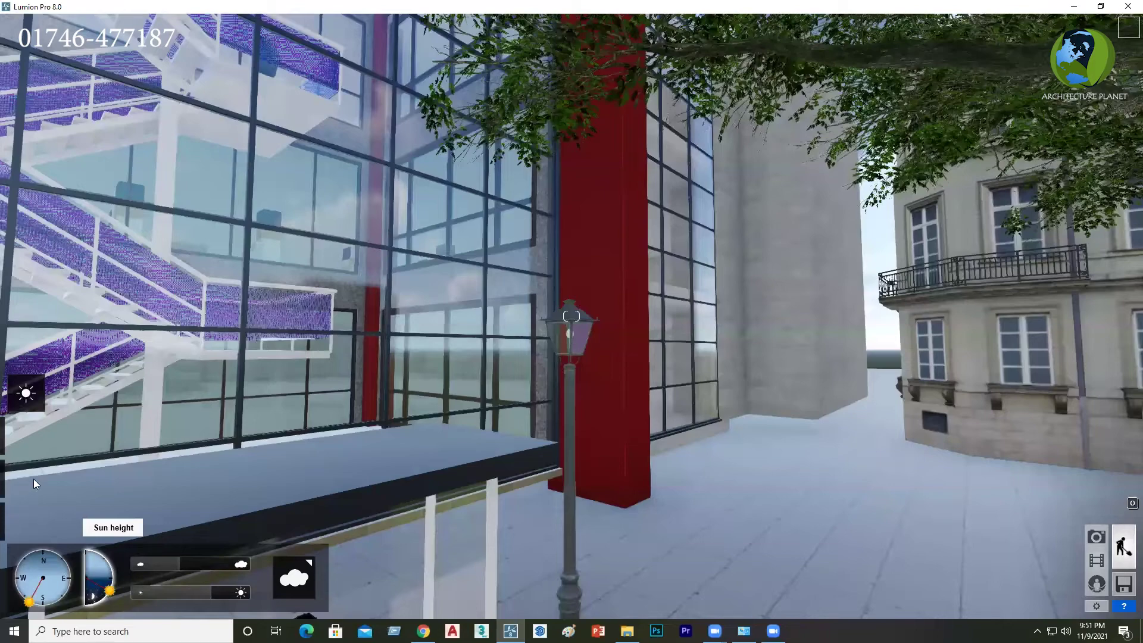
Lower the sun to make it night and set the street lamp's green omni light brightness to 1240.6.
{"action": "left_click", "coordinate": [29, 524]}
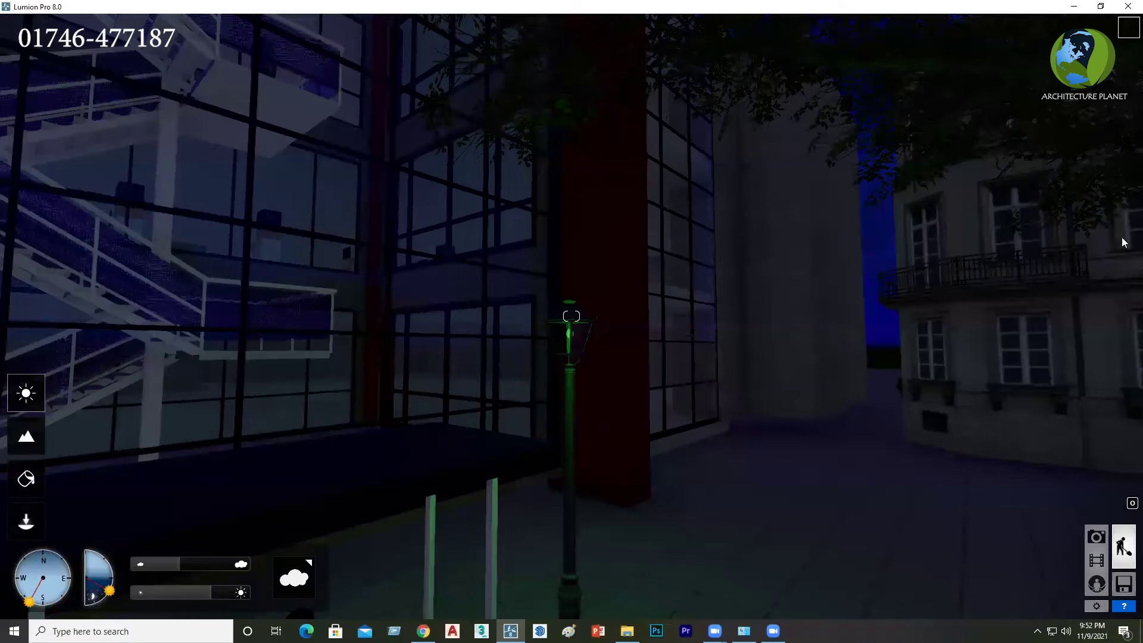
{"action": "left_click", "coordinate": [569, 331]}
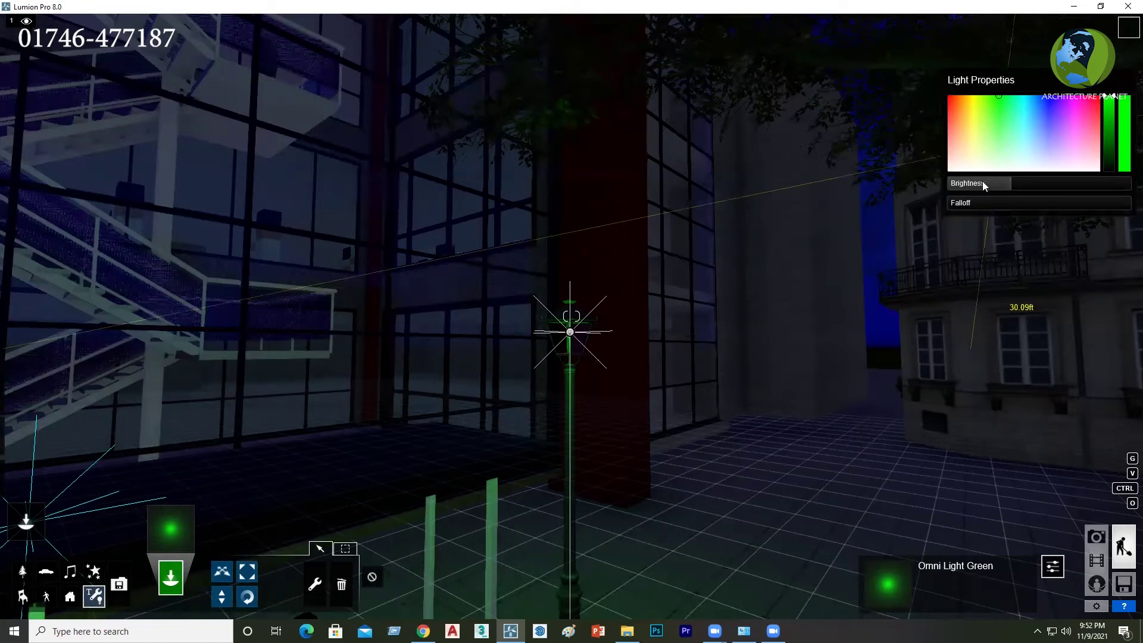
{"action": "left_click", "coordinate": [1011, 183]}
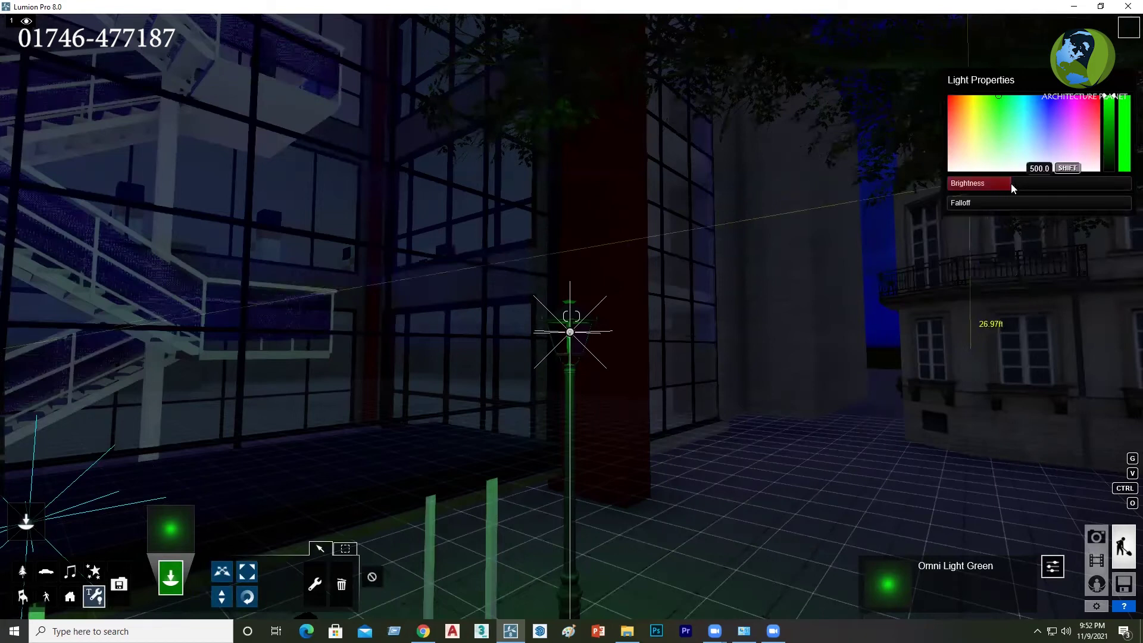
{"action": "left_click", "coordinate": [1077, 183]}
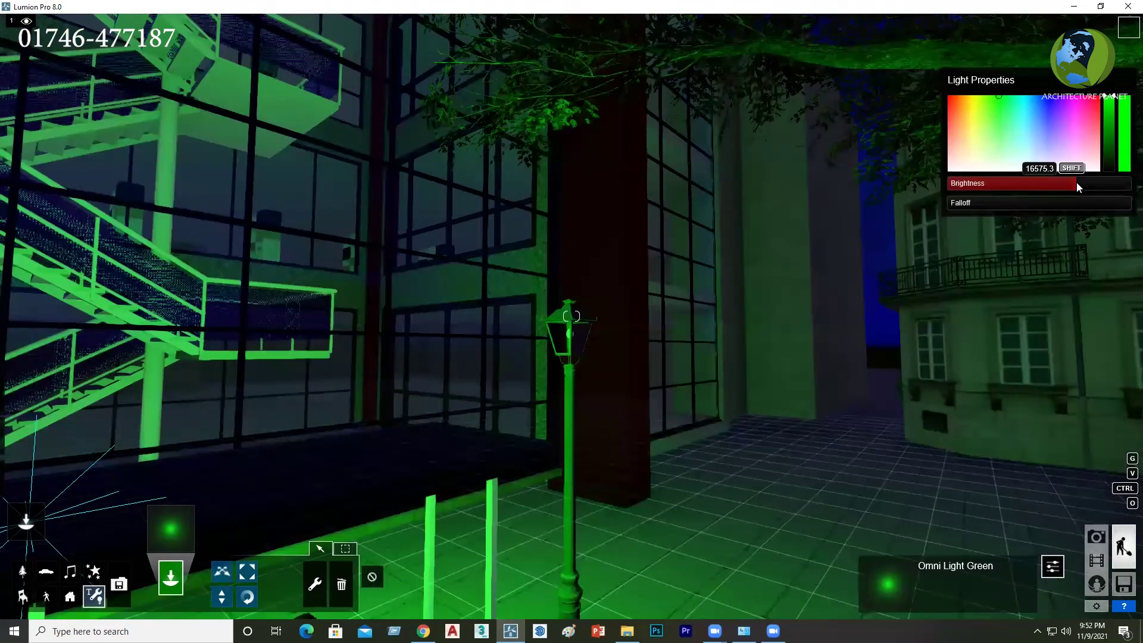
{"action": "left_click", "coordinate": [1033, 187]}
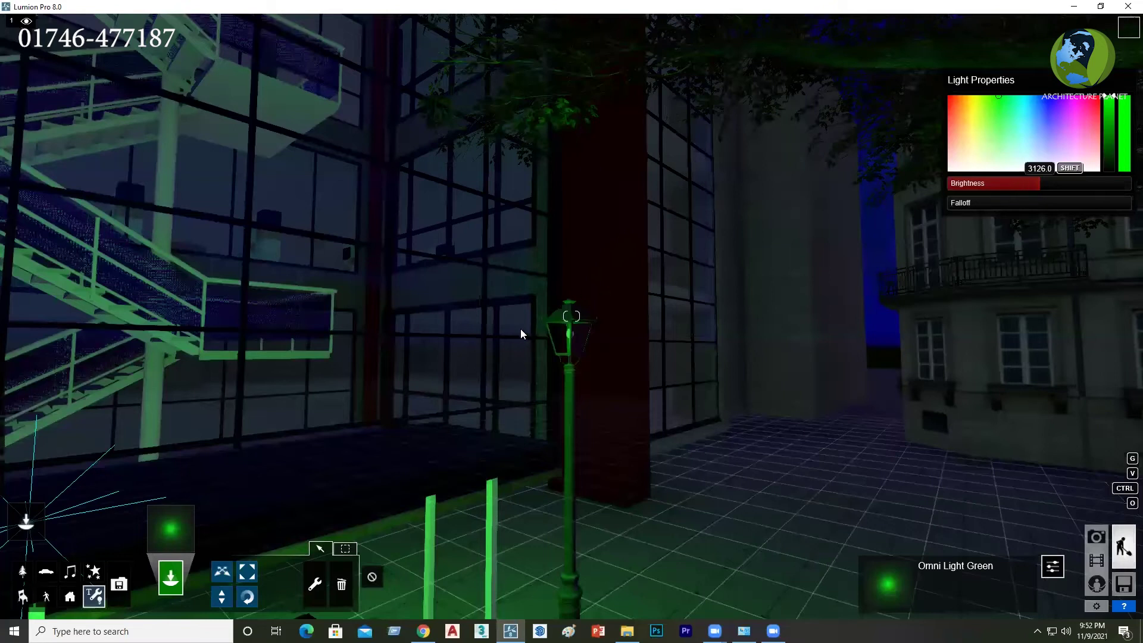
{"action": "mouse_move", "coordinate": [531, 346]}
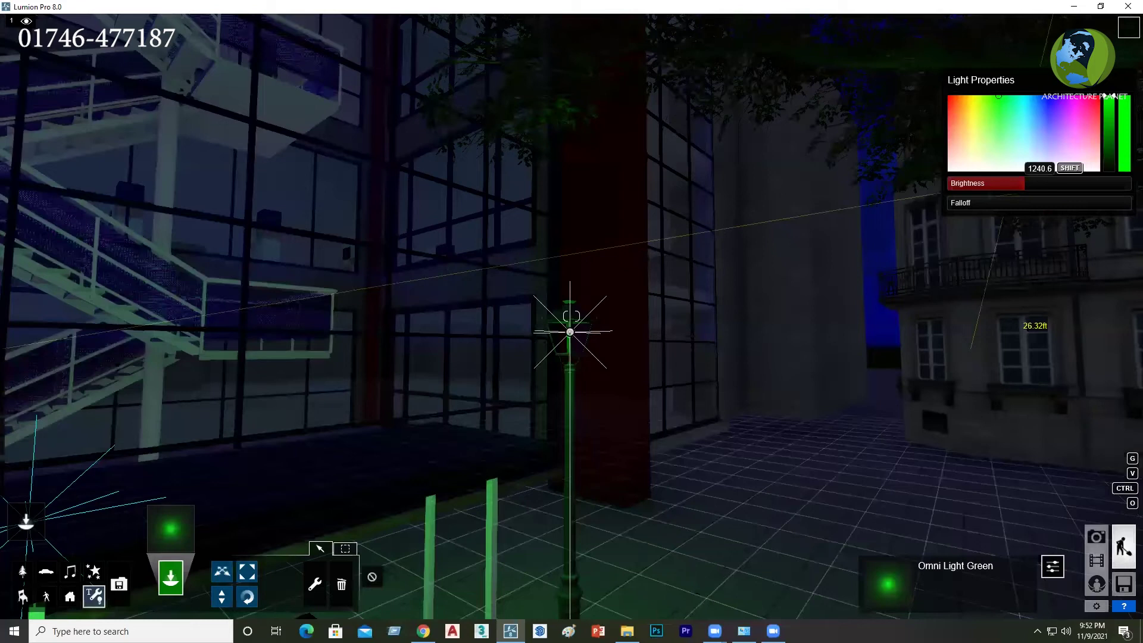
{"action": "key", "text": "w"}
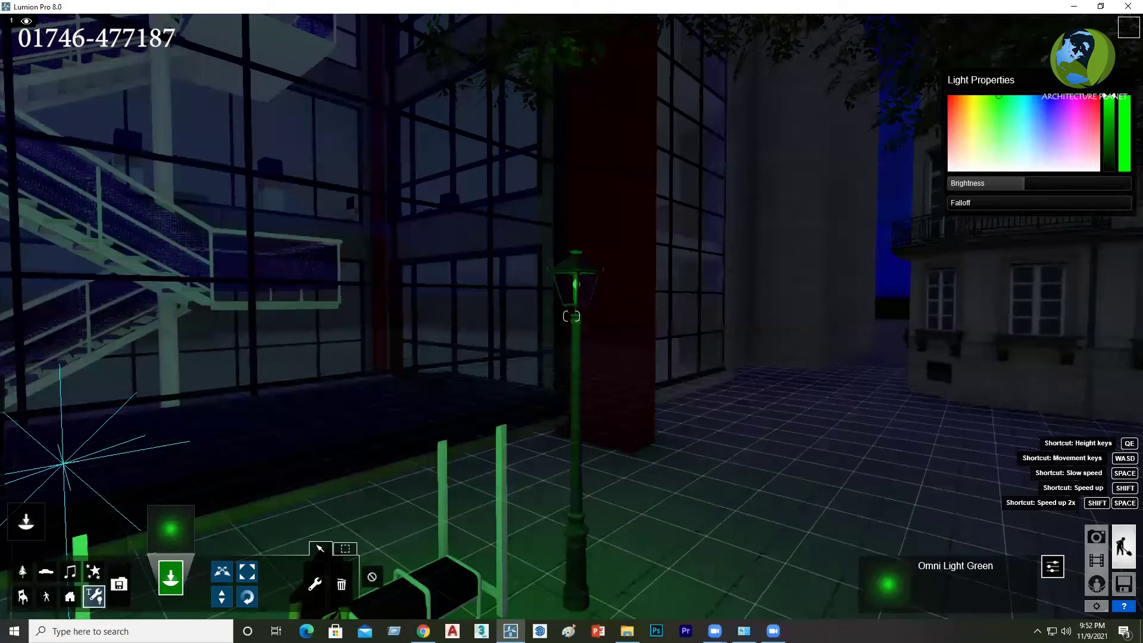
Delete the extra green omni light above the bus shelter, keeping the one in the street lamp.
{"action": "scroll", "coordinate": [338, 396], "scroll_direction": "down", "scroll_amount": 5}
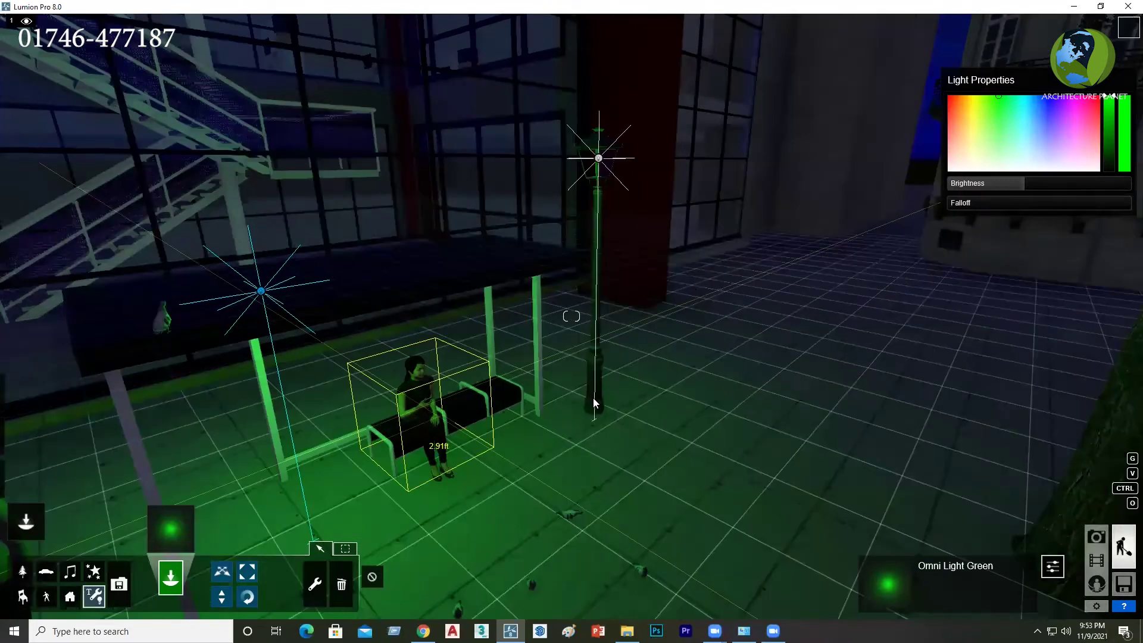
{"action": "left_click", "coordinate": [341, 592]}
{"action": "left_click", "coordinate": [341, 593]}
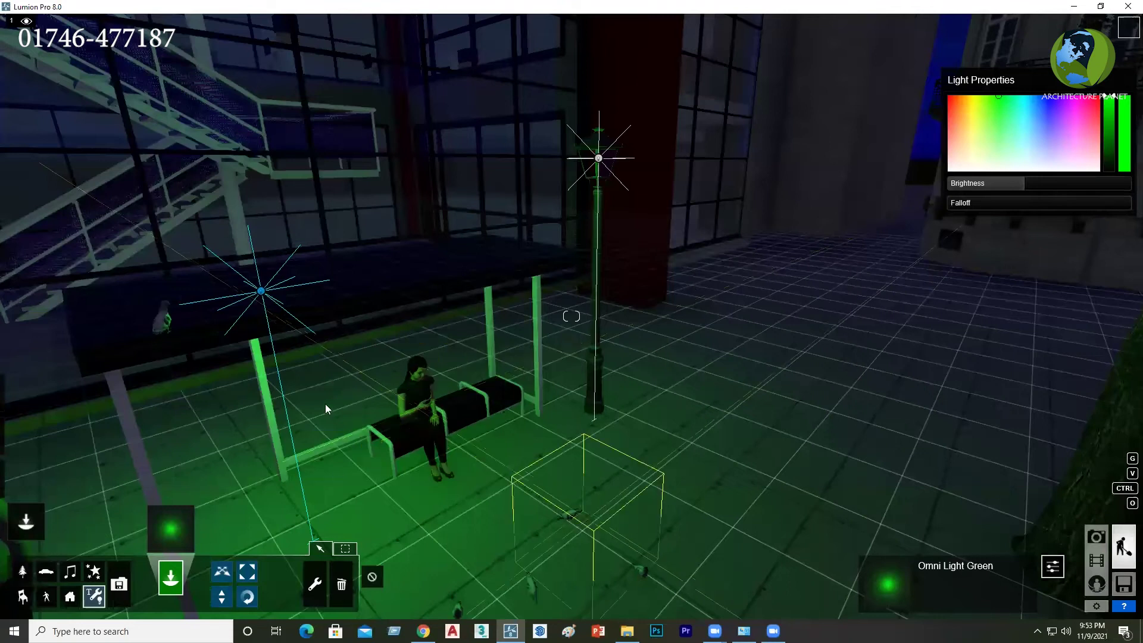
{"action": "left_click", "coordinate": [261, 291]}
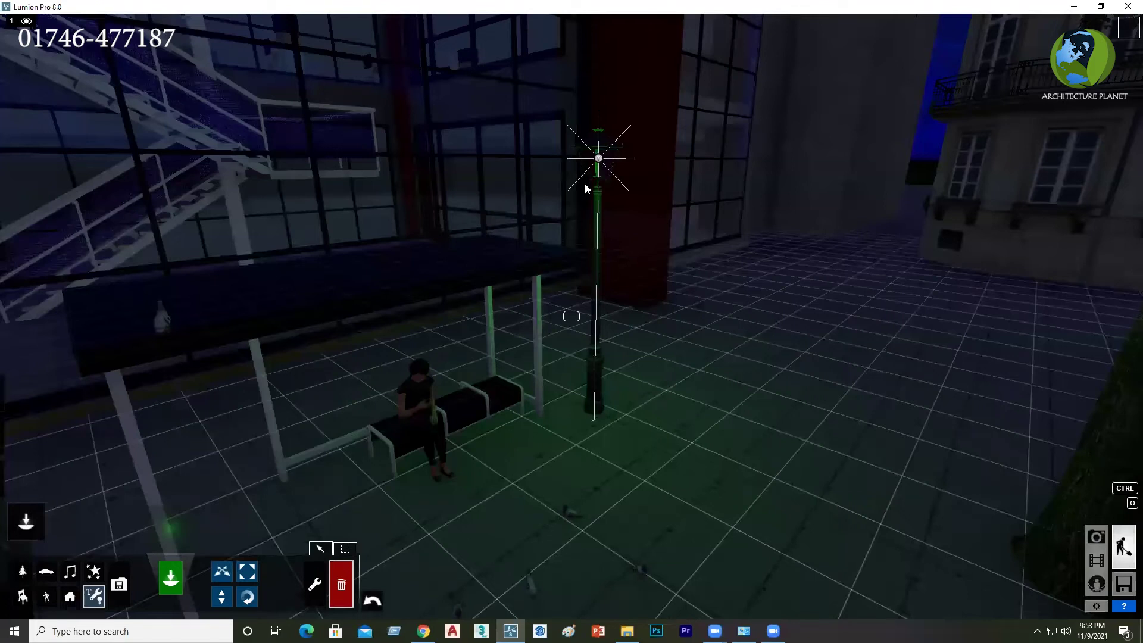
Select the green omni light in the street lamp's lantern and raise its brightness slightly.
{"action": "left_click", "coordinate": [223, 573]}
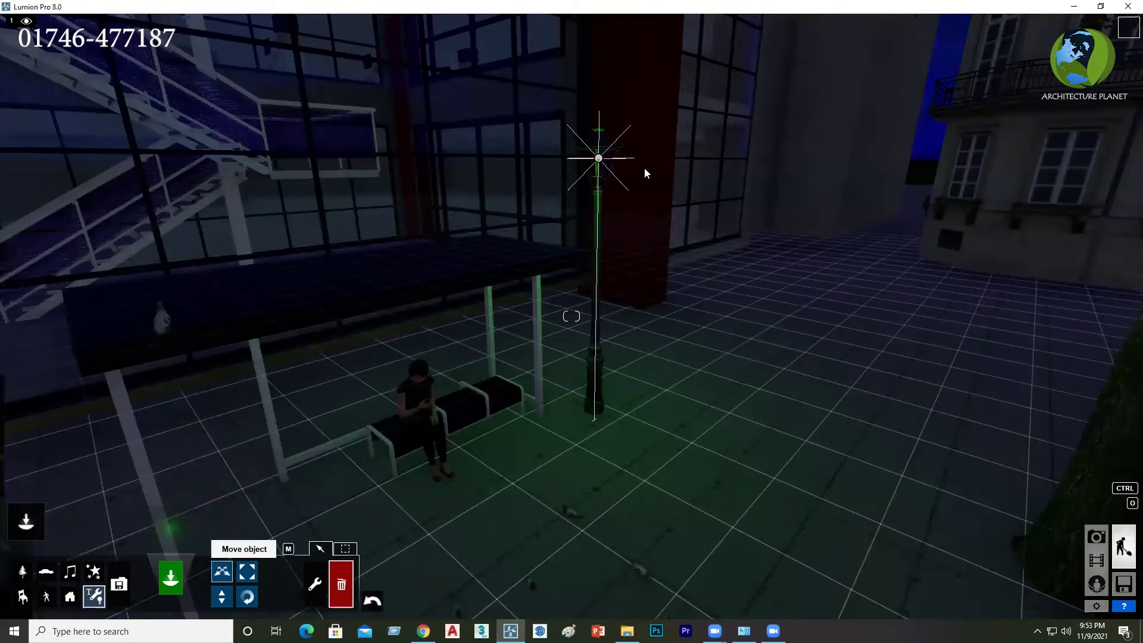
{"action": "left_click", "coordinate": [599, 159]}
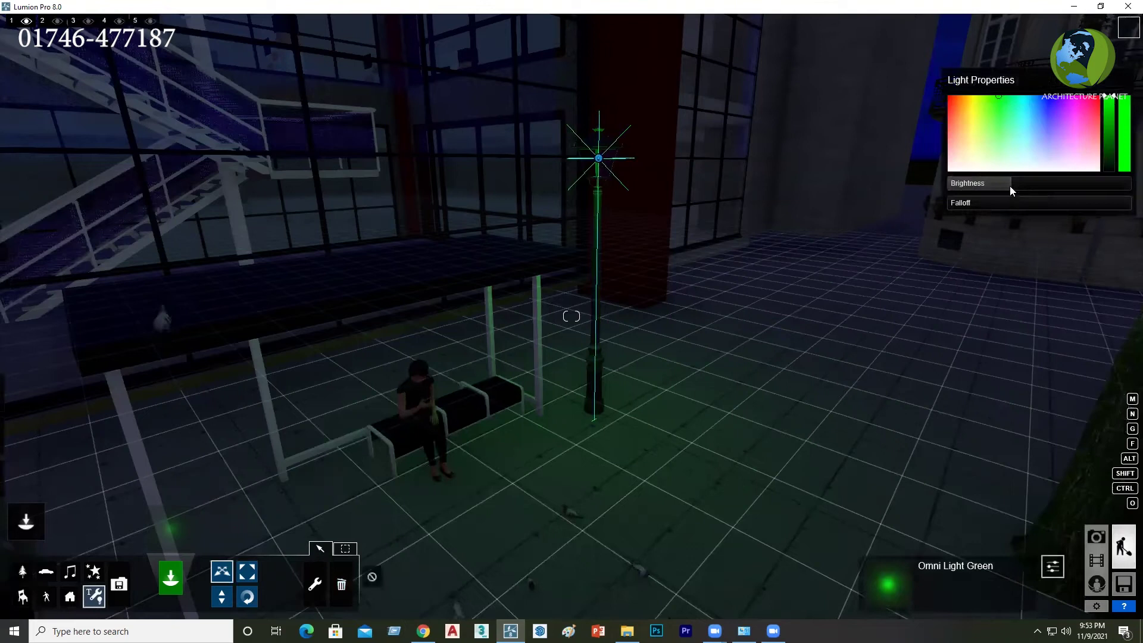
{"action": "left_click_drag", "start_coordinate": [1024, 181], "coordinate": [1029, 180]}
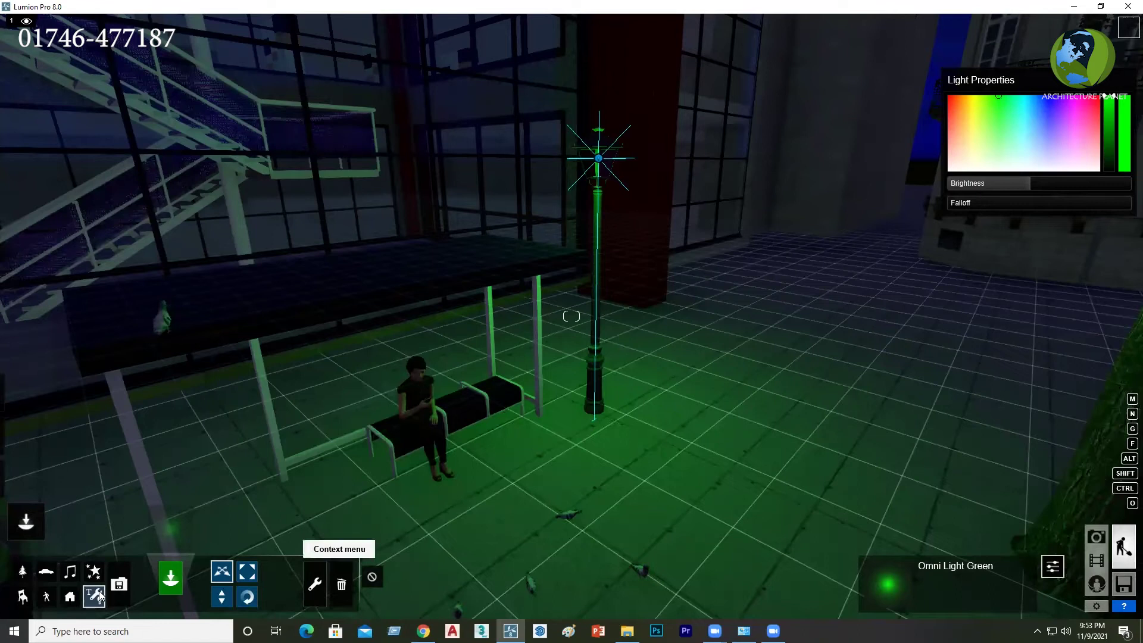
Delete the green omni light from the street lamp's lantern.
{"action": "left_click", "coordinate": [173, 534]}
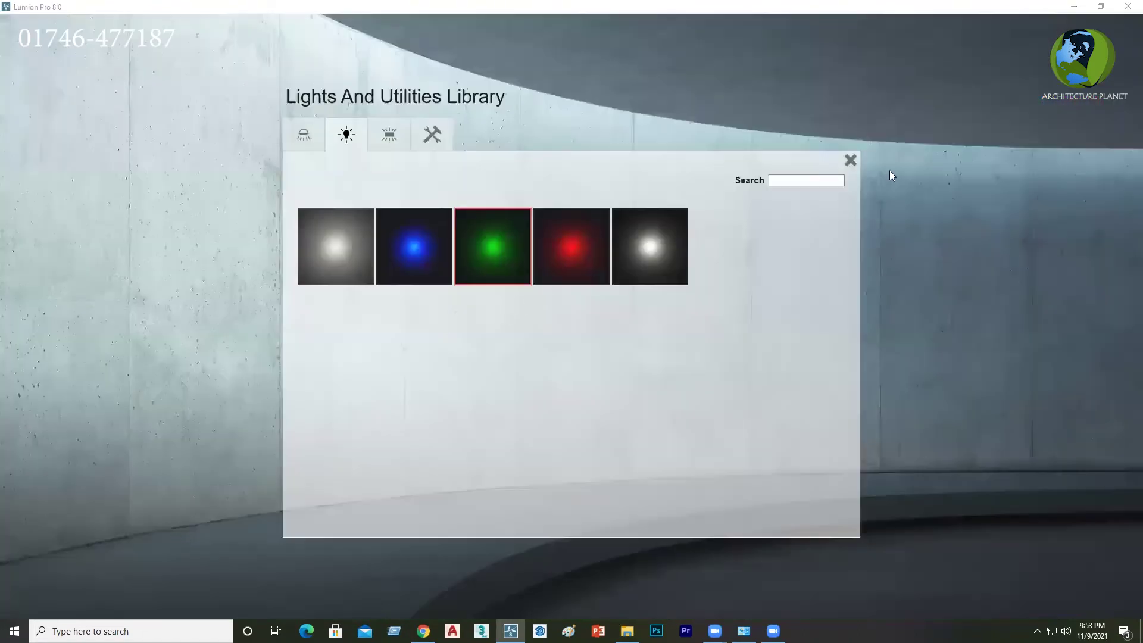
{"action": "left_click", "coordinate": [851, 161]}
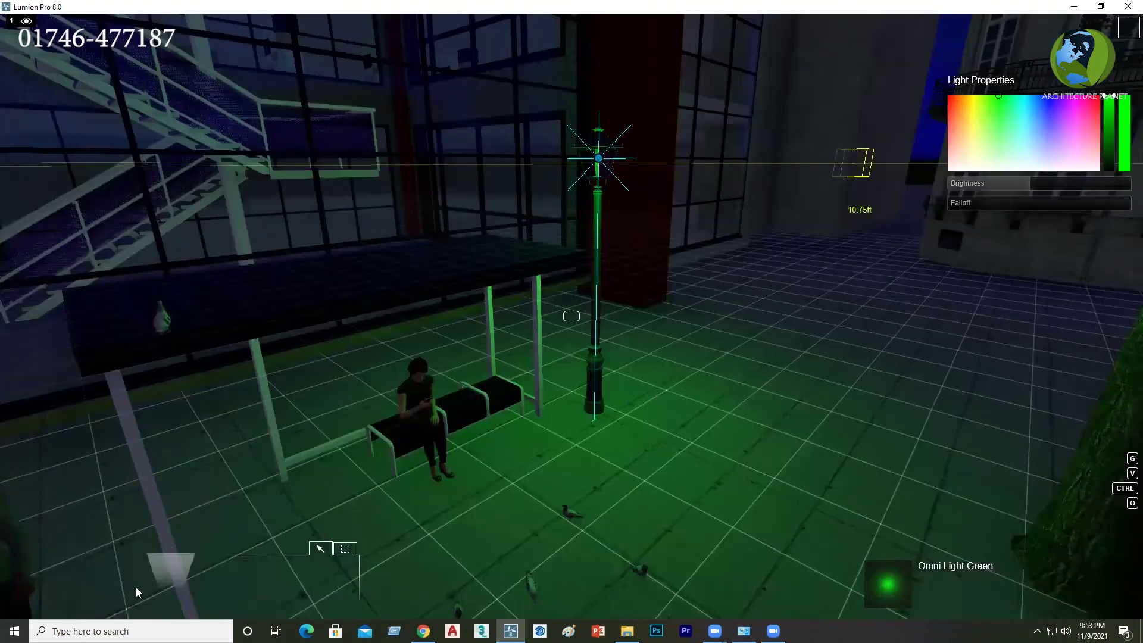
{"action": "mouse_move", "coordinate": [315, 587]}
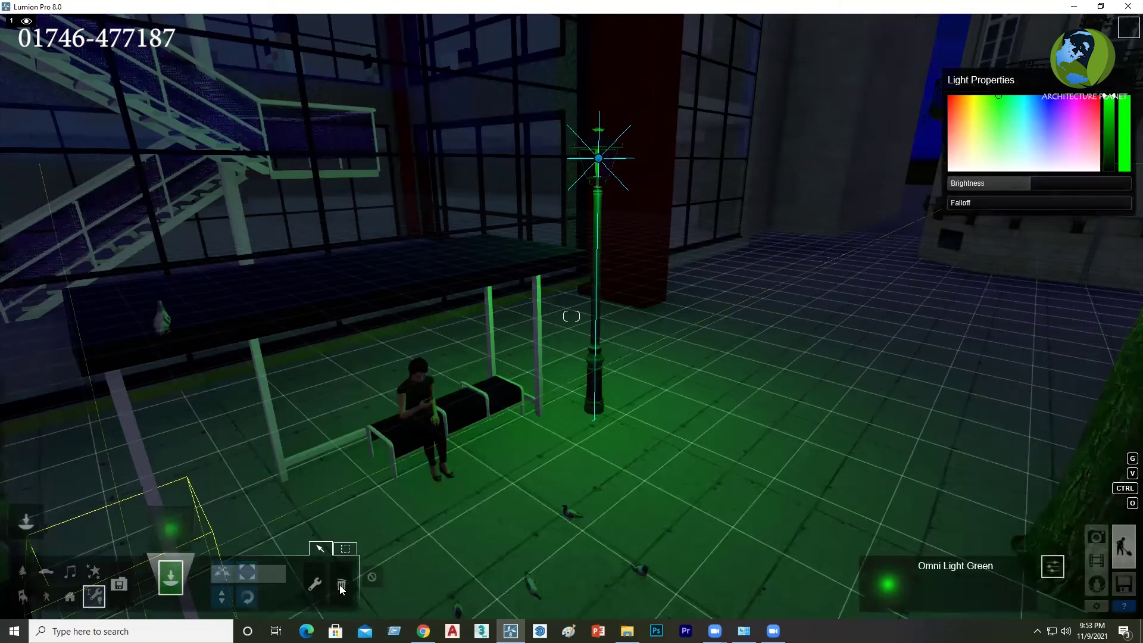
{"action": "left_click", "coordinate": [340, 586]}
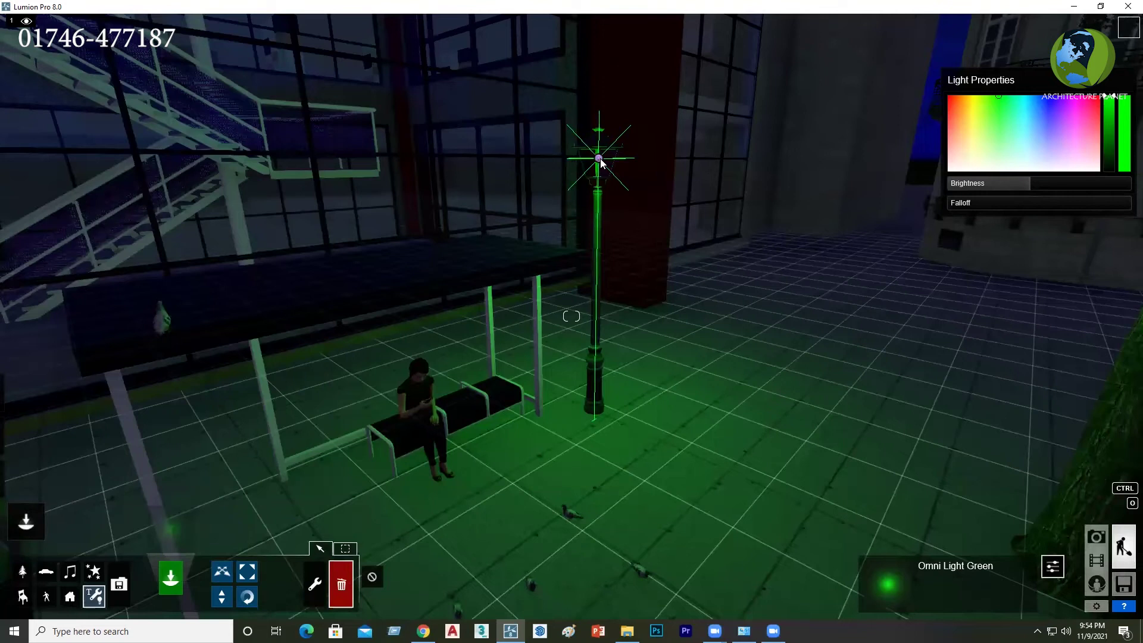
{"action": "key", "text": "Delete"}
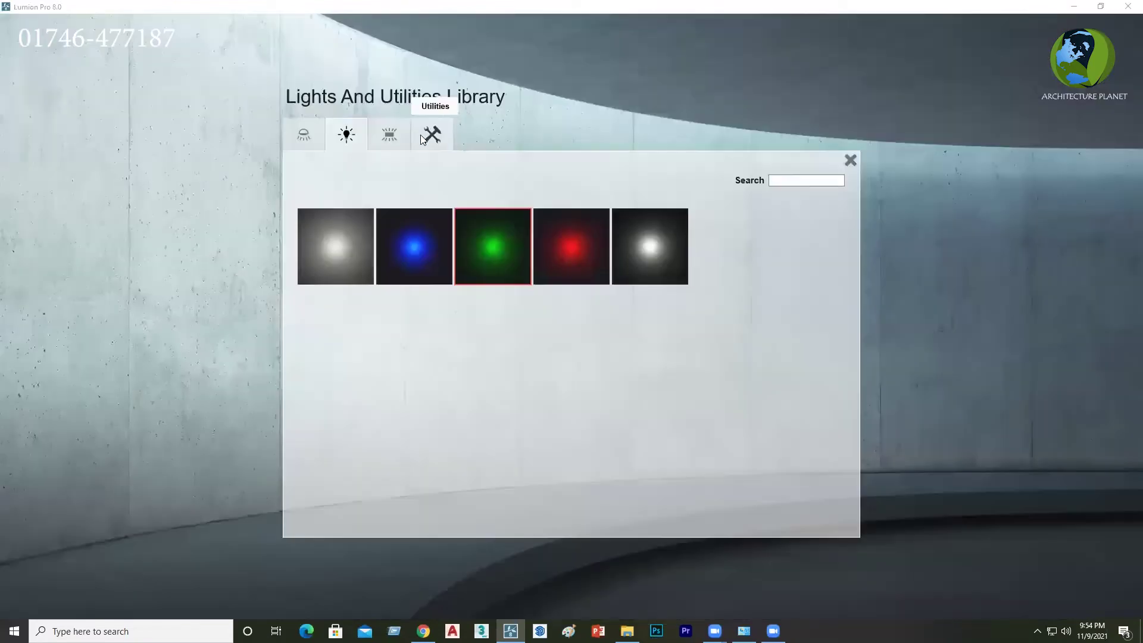
Browse the utilities, omni, area and spotlight categories, and place the Lamp05 spotlight in the street lamp's lantern.
{"action": "left_click", "coordinate": [420, 140]}
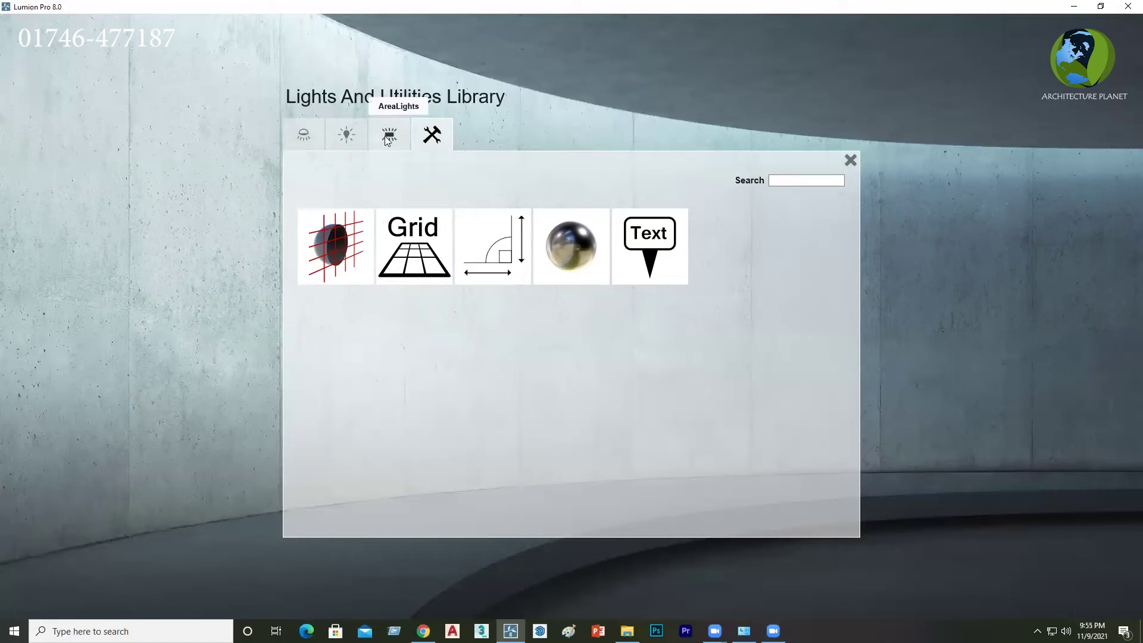
{"action": "left_click", "coordinate": [346, 135]}
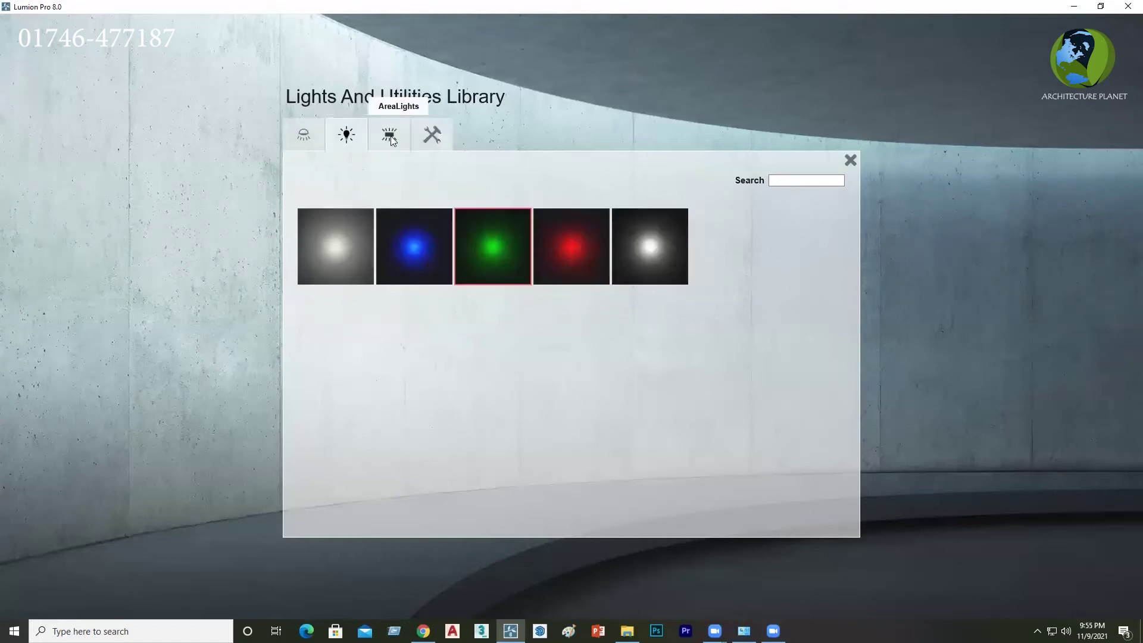
{"action": "left_click", "coordinate": [390, 137]}
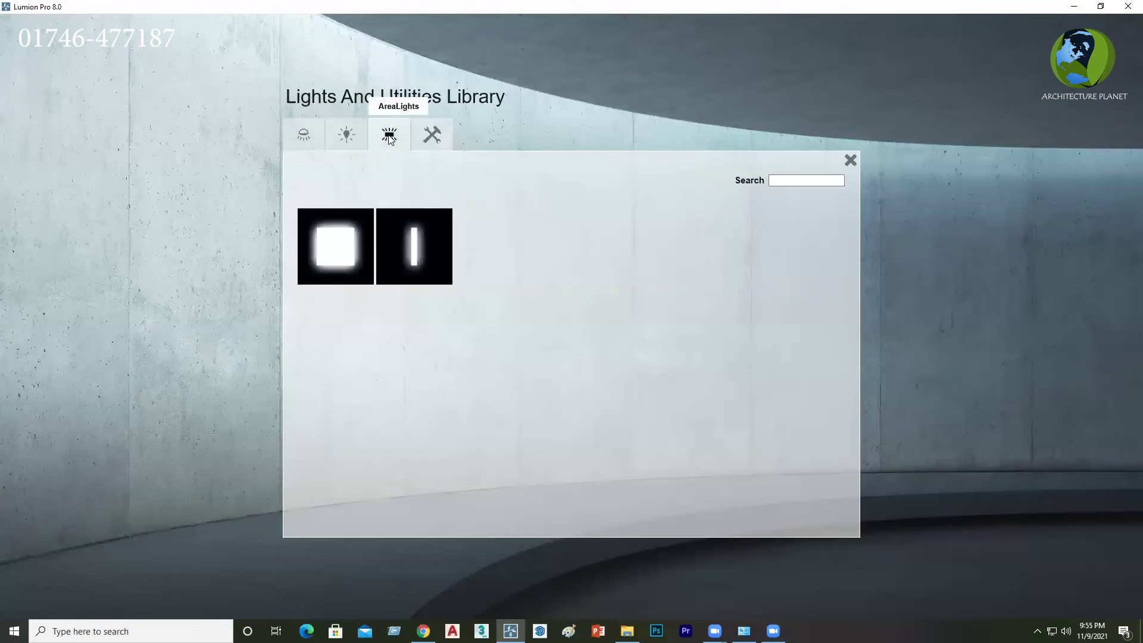
{"action": "left_click", "coordinate": [346, 135]}
{"action": "left_click", "coordinate": [386, 136]}
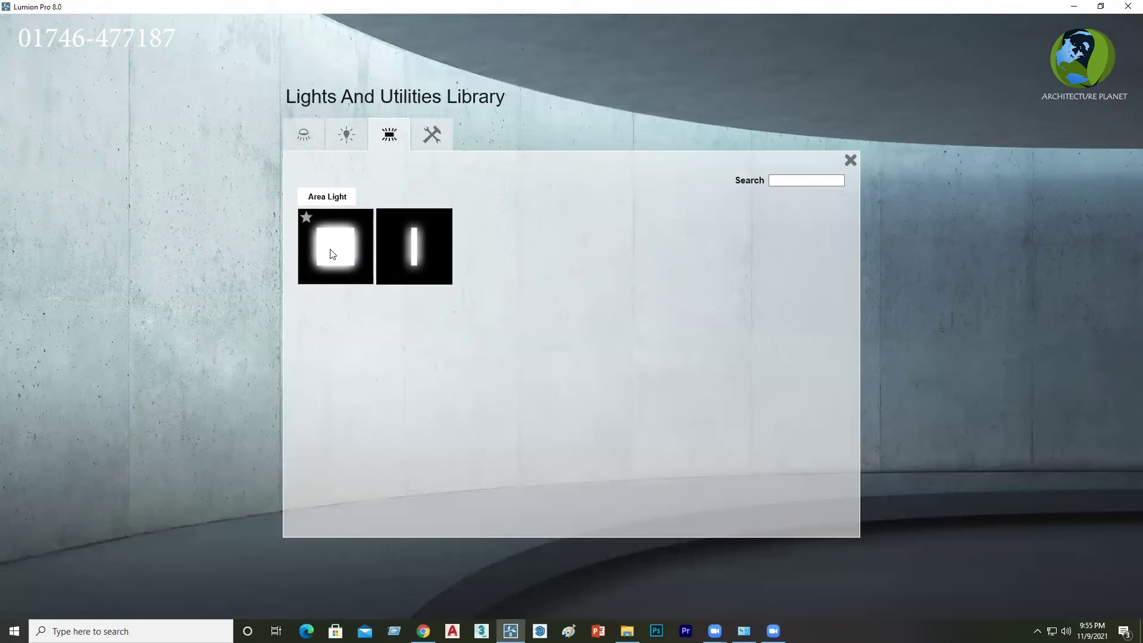
{"action": "left_click", "coordinate": [347, 137]}
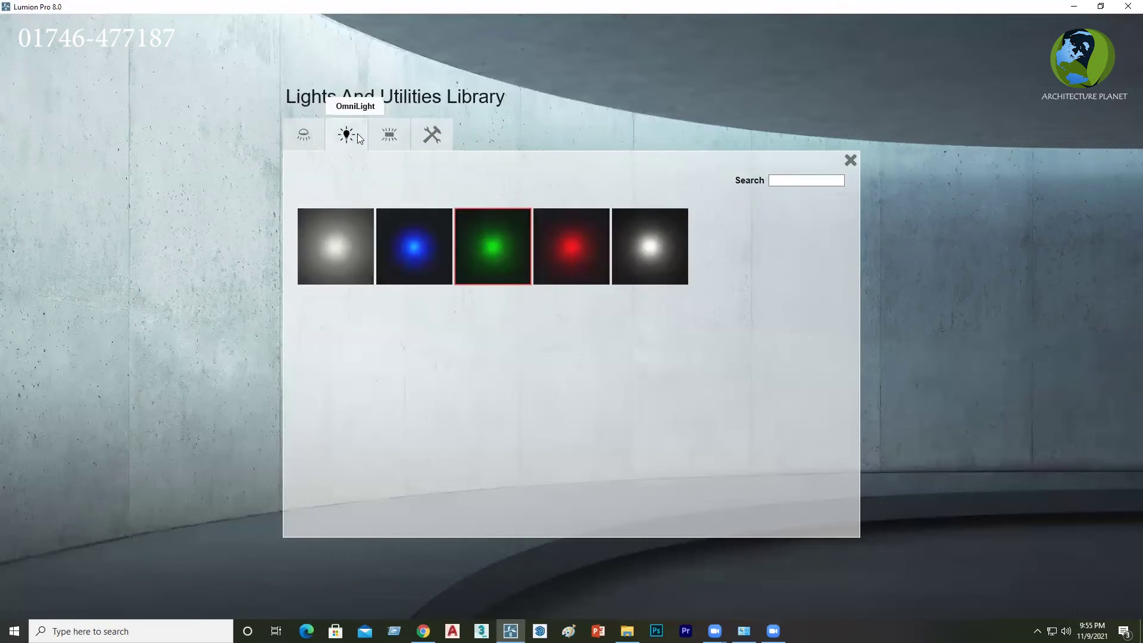
{"action": "left_click", "coordinate": [305, 138]}
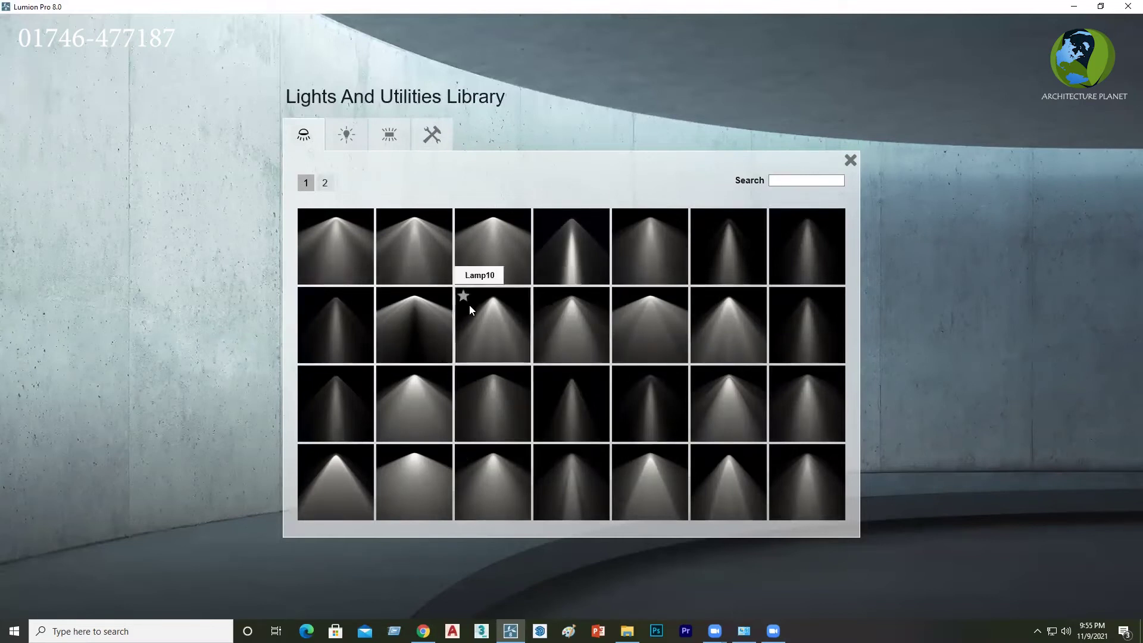
{"action": "left_click", "coordinate": [654, 237]}
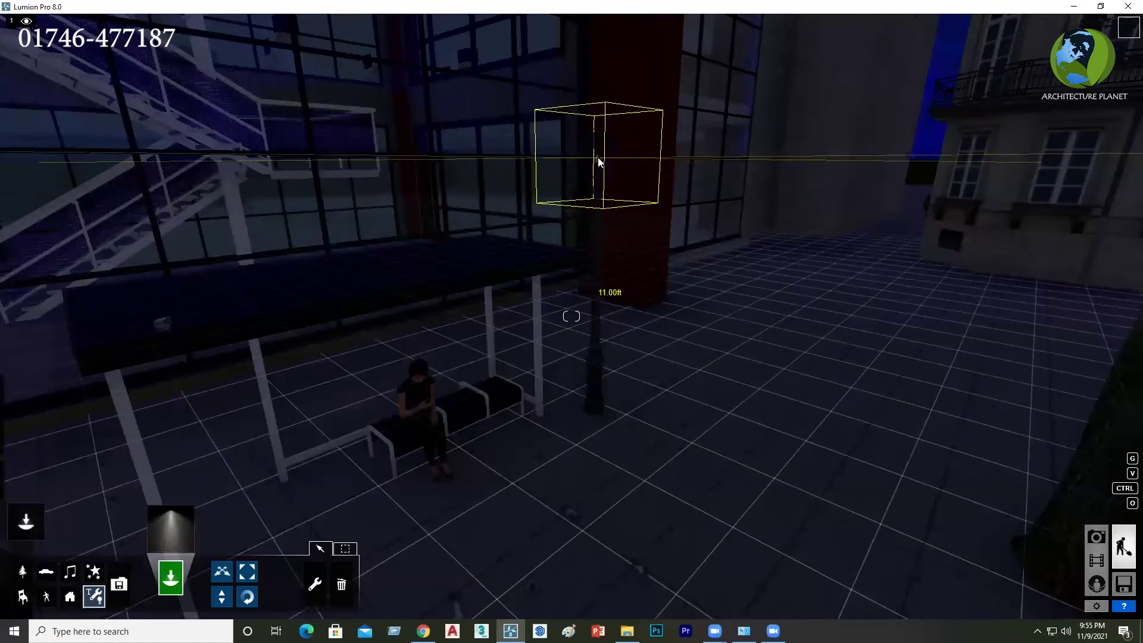
{"action": "left_click", "coordinate": [597, 157]}
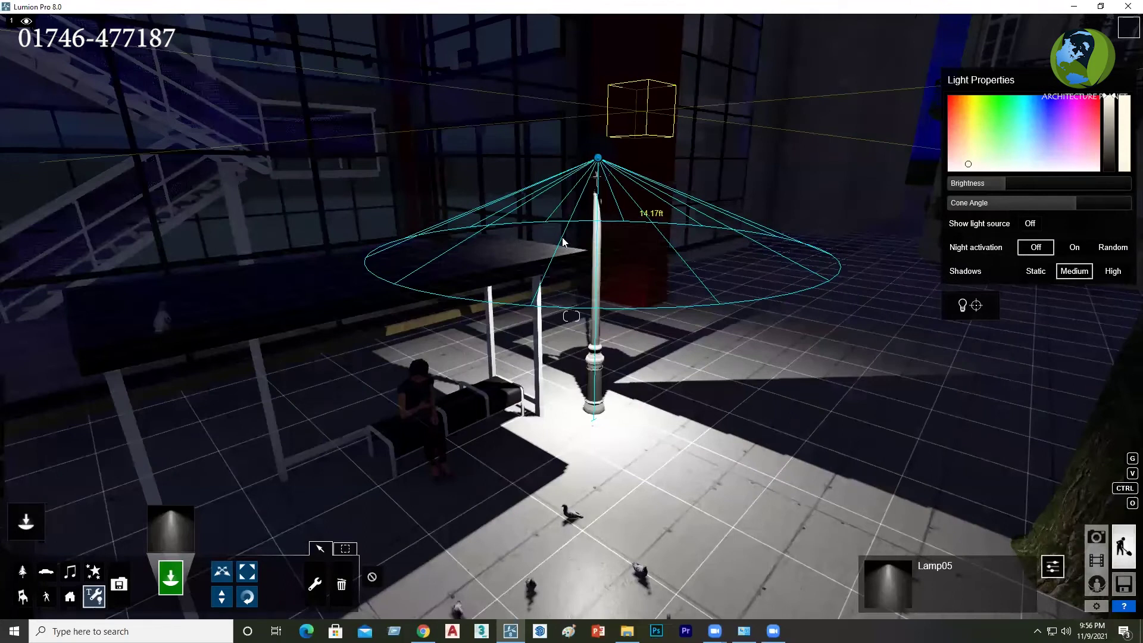
{"action": "left_click", "coordinate": [577, 224]}
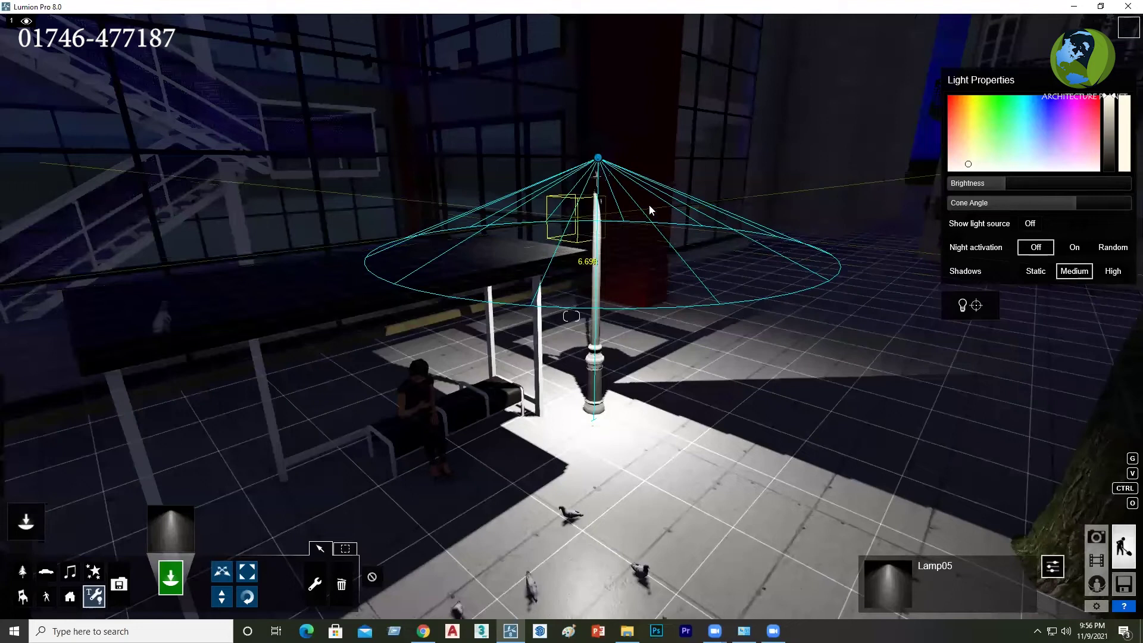
{"action": "left_click", "coordinate": [509, 311]}
{"action": "left_click", "coordinate": [521, 306]}
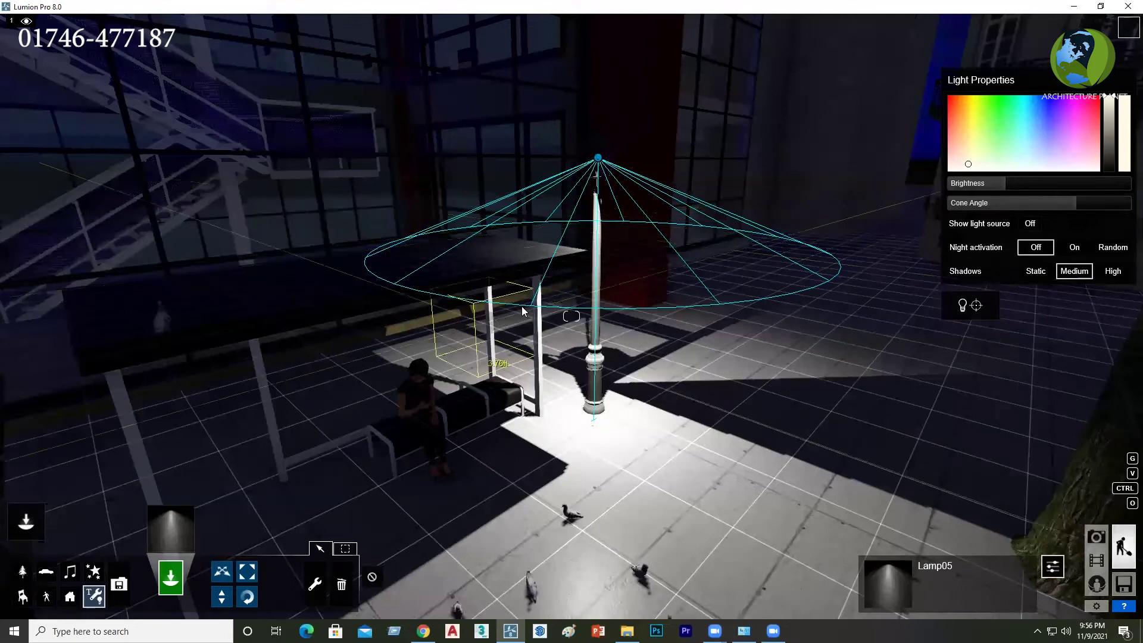
{"action": "left_click", "coordinate": [523, 310]}
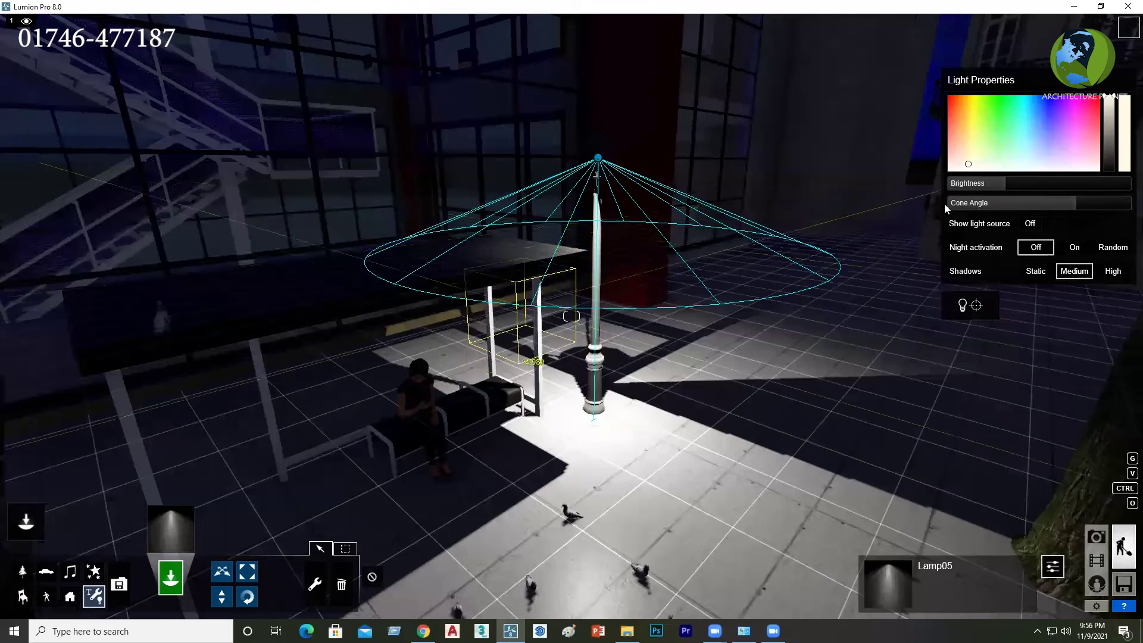
Narrow the Lamp05 spotlight's cone angle to 1.2 rad.
{"action": "left_click", "coordinate": [965, 204]}
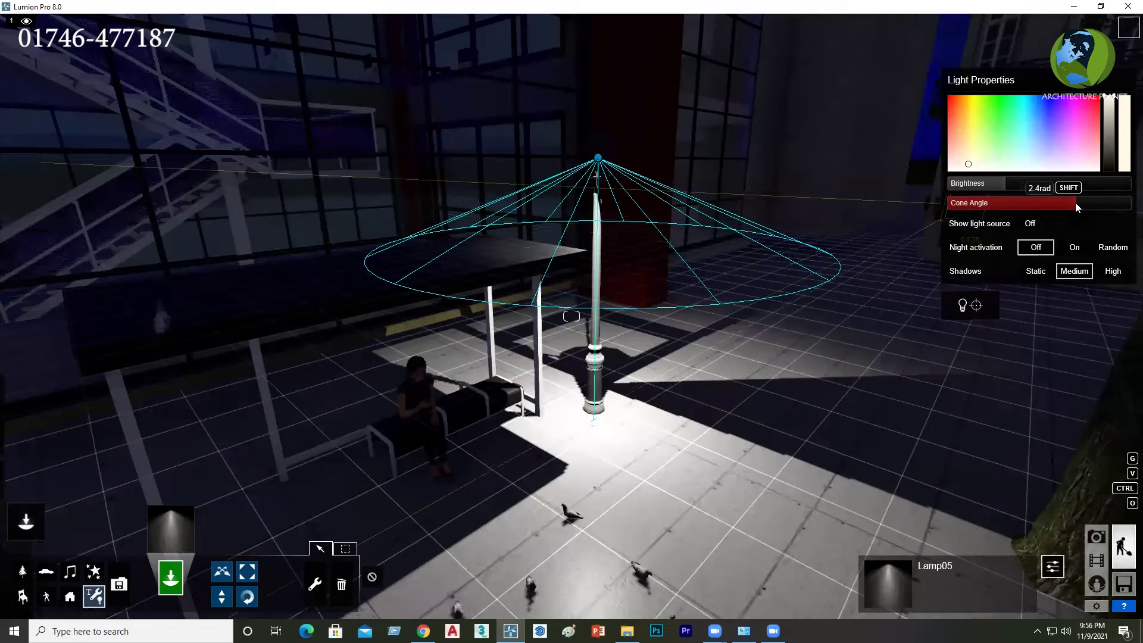
{"action": "left_click", "coordinate": [1035, 204]}
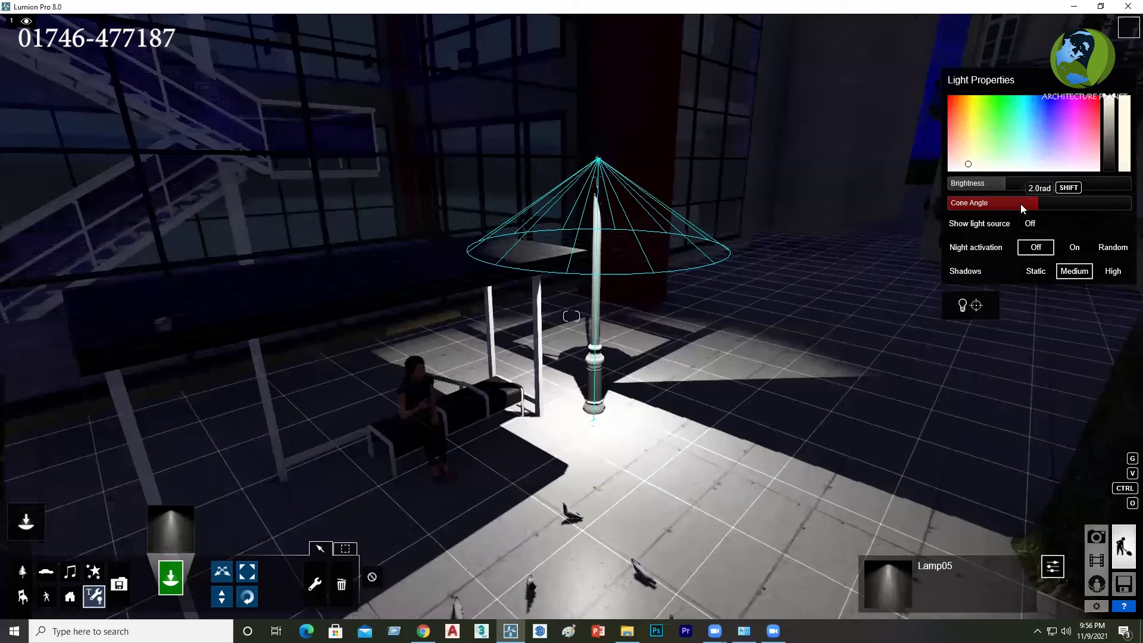
{"action": "left_click", "coordinate": [1014, 205]}
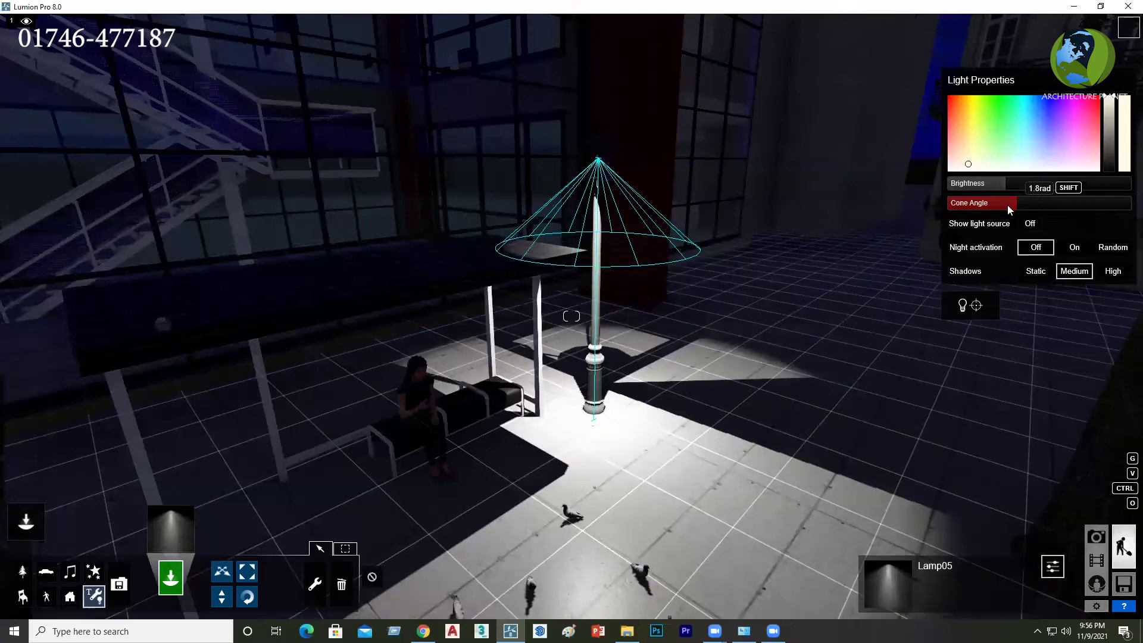
{"action": "left_click", "coordinate": [970, 208]}
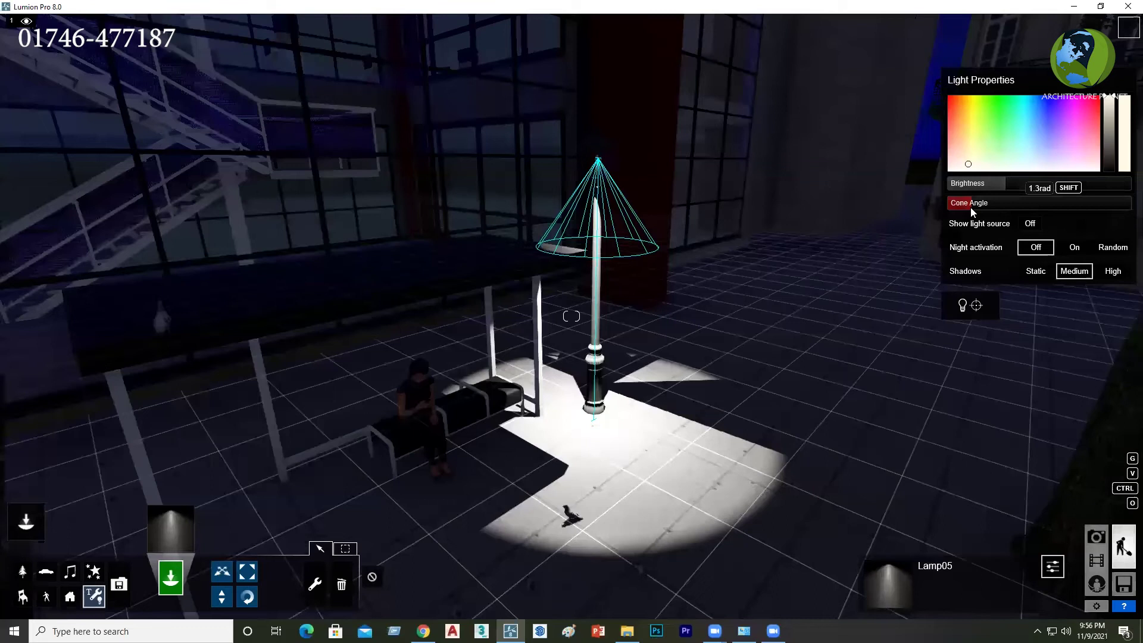
{"action": "left_click_drag", "start_coordinate": [965, 210], "coordinate": [949, 217]}
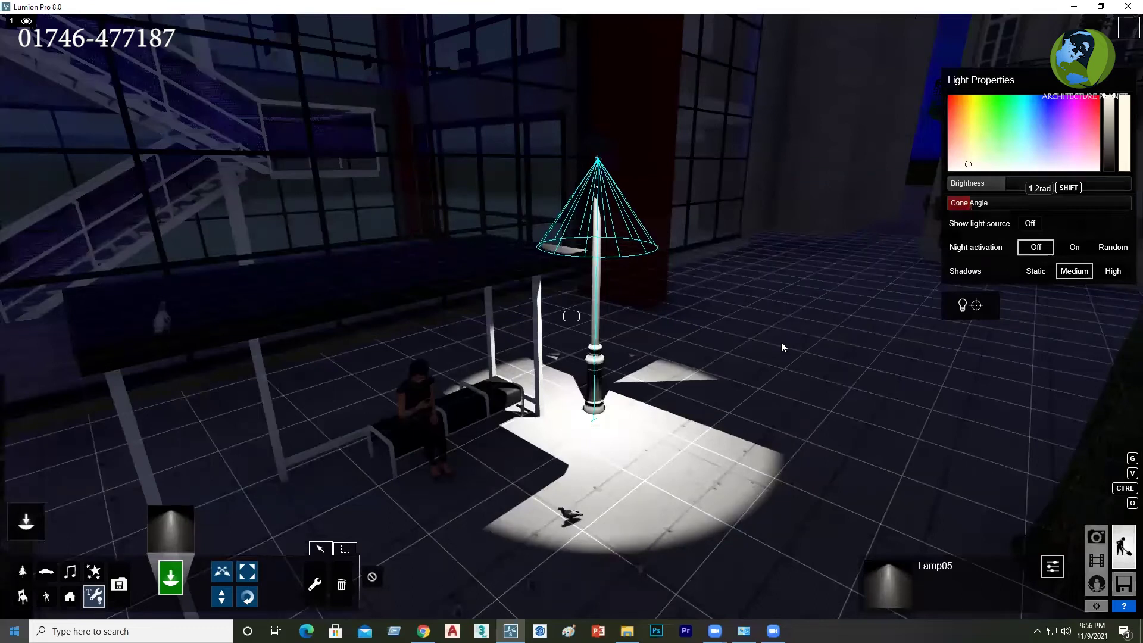
Set the Lamp05 spotlight's colour to a warm light orange.
{"action": "left_click", "coordinate": [1004, 182]}
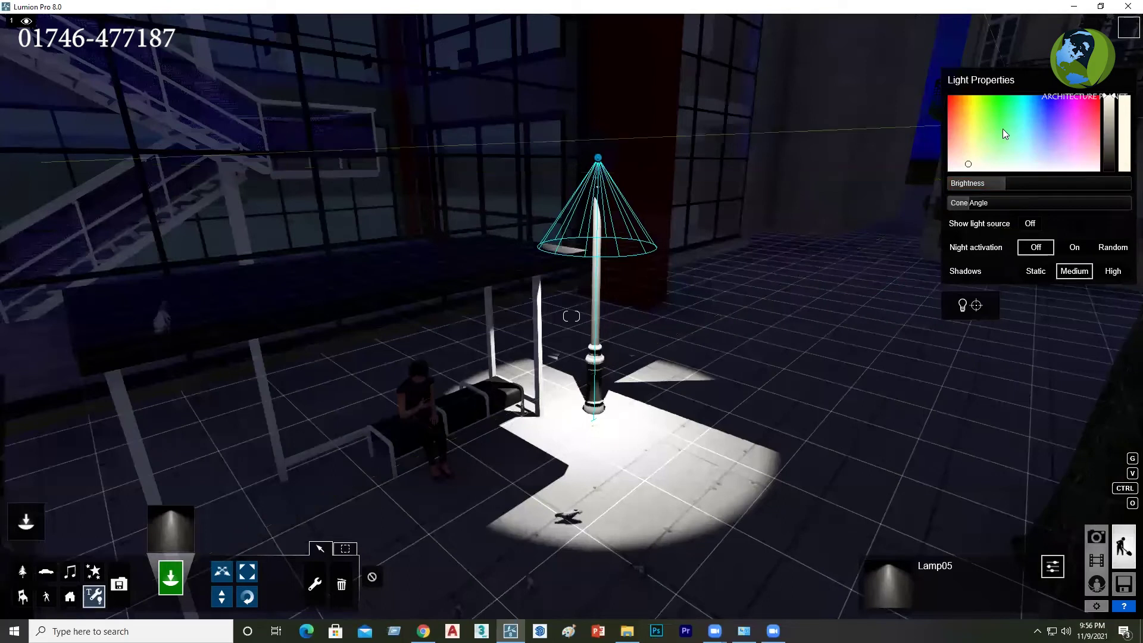
{"action": "left_click", "coordinate": [960, 149]}
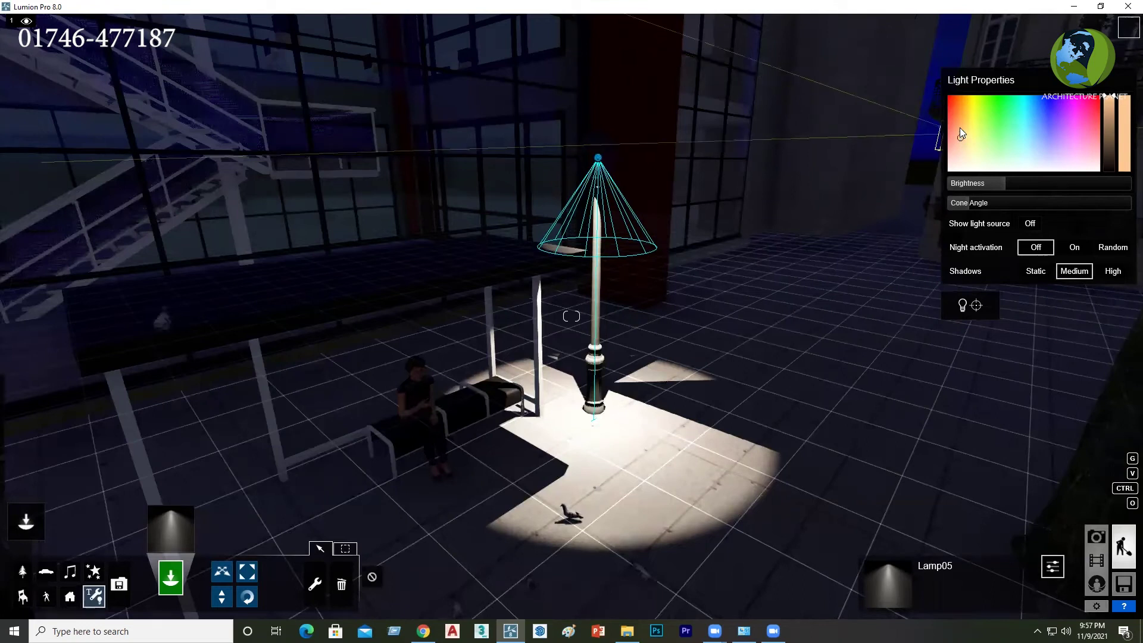
{"action": "left_click", "coordinate": [960, 129]}
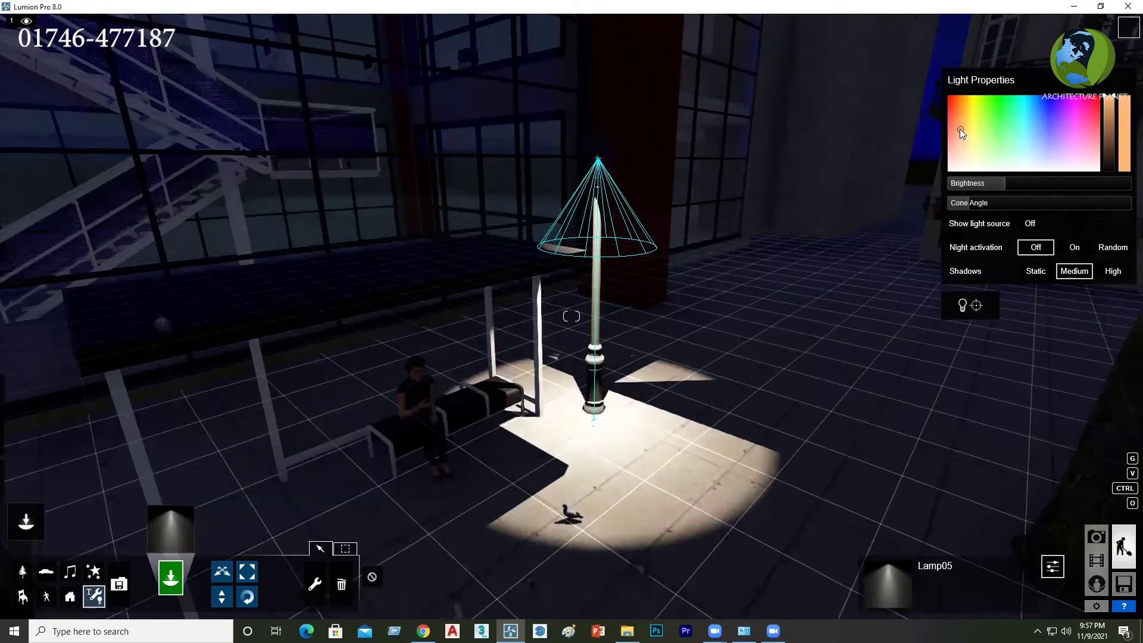